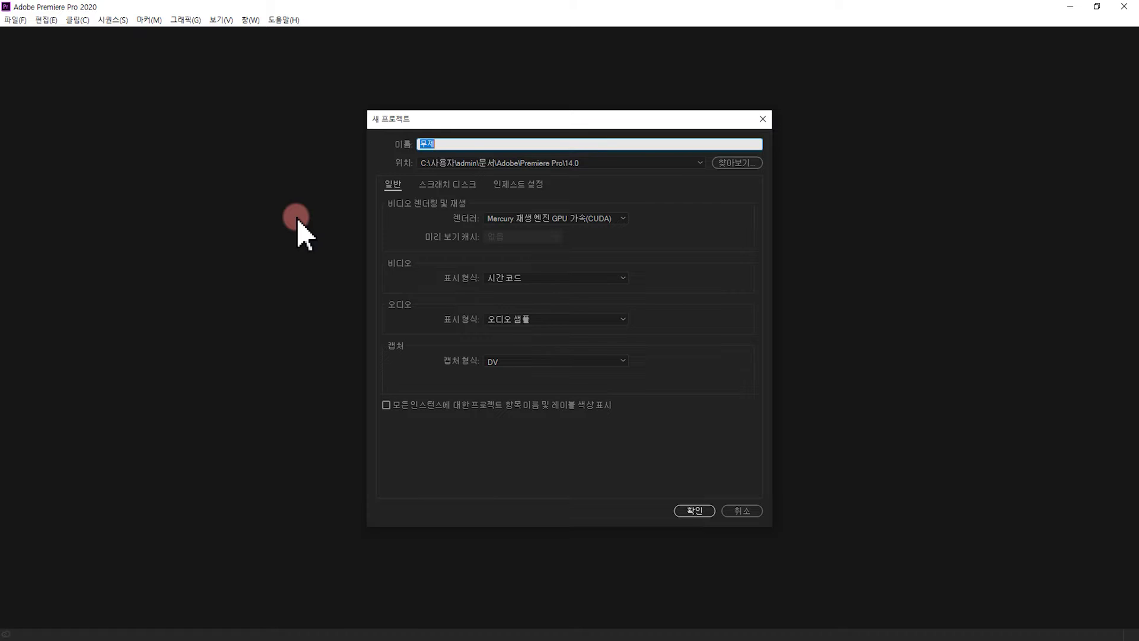
# Create a new project named 시퀀스알아보기, stored in the 시퀀스만들기 folder on the desktop.
pyautogui.press('BackSpace')
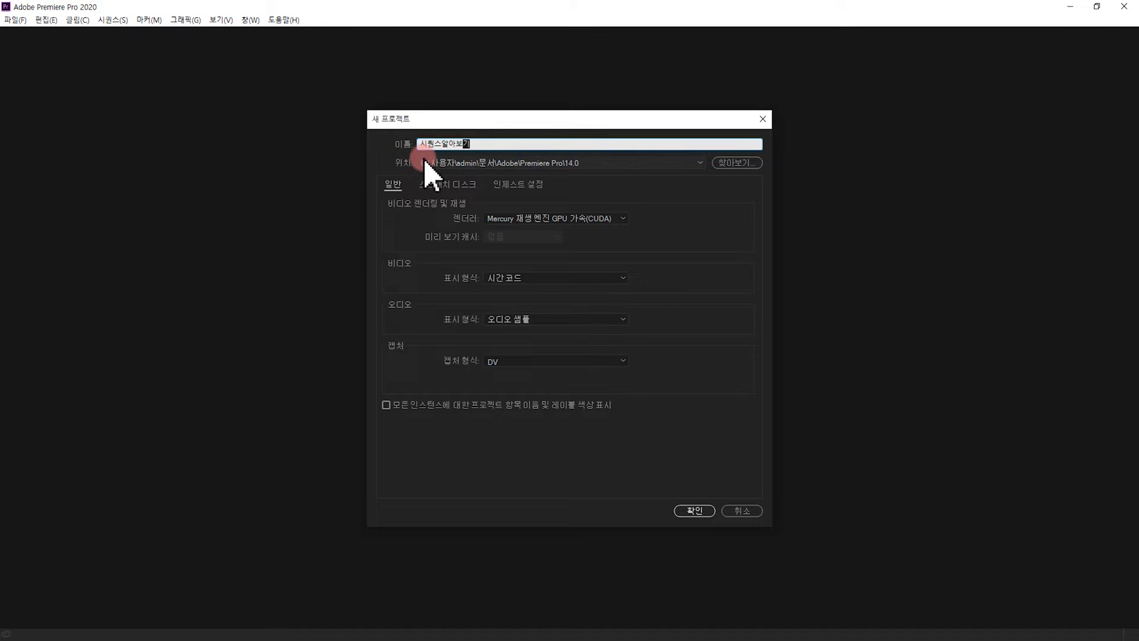
pyautogui.click(738, 162)
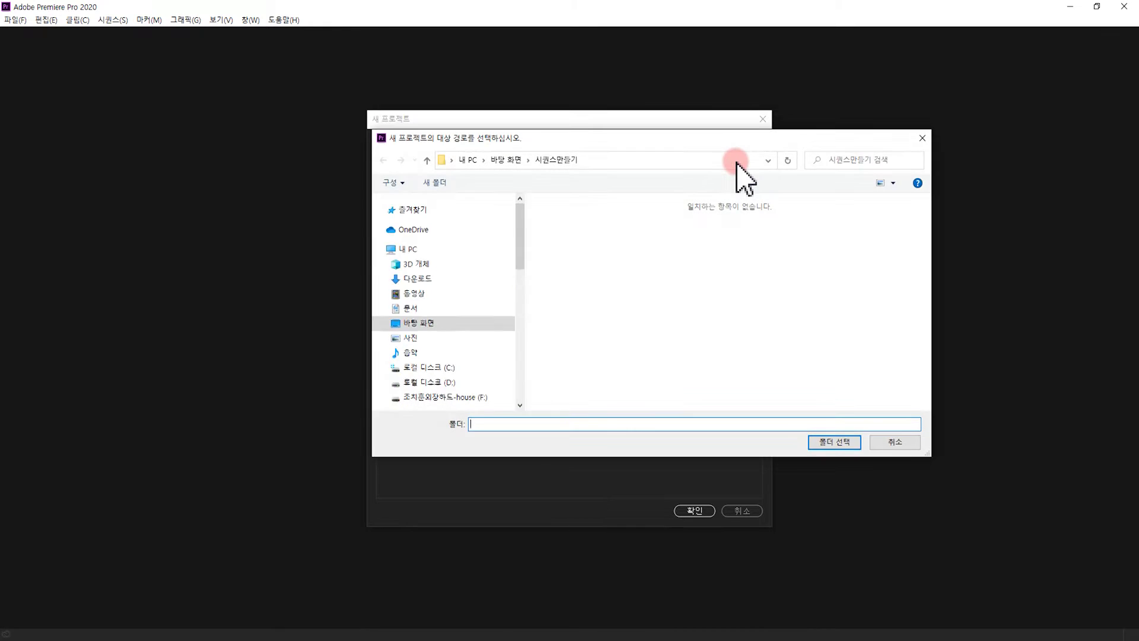
pyautogui.click(504, 159)
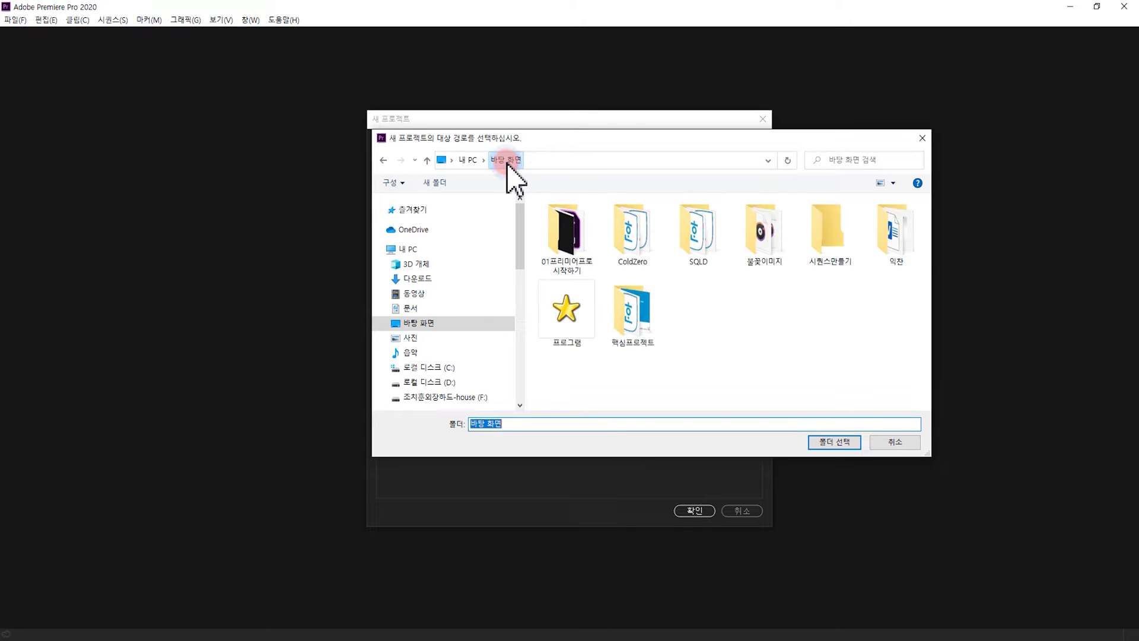
pyautogui.click(829, 249)
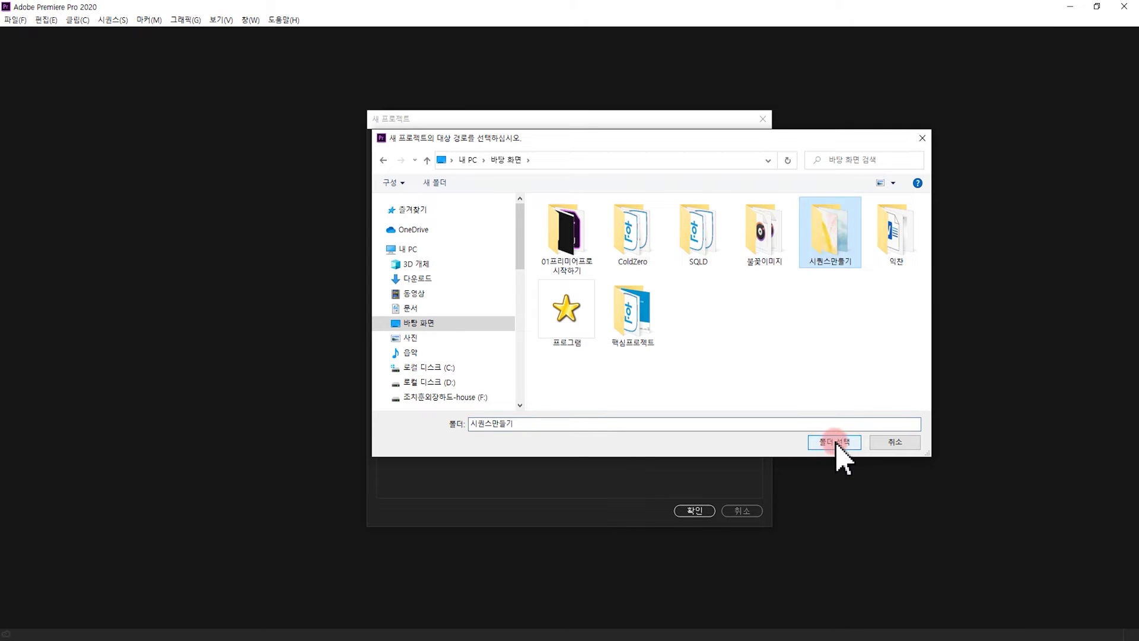
pyautogui.click(835, 442)
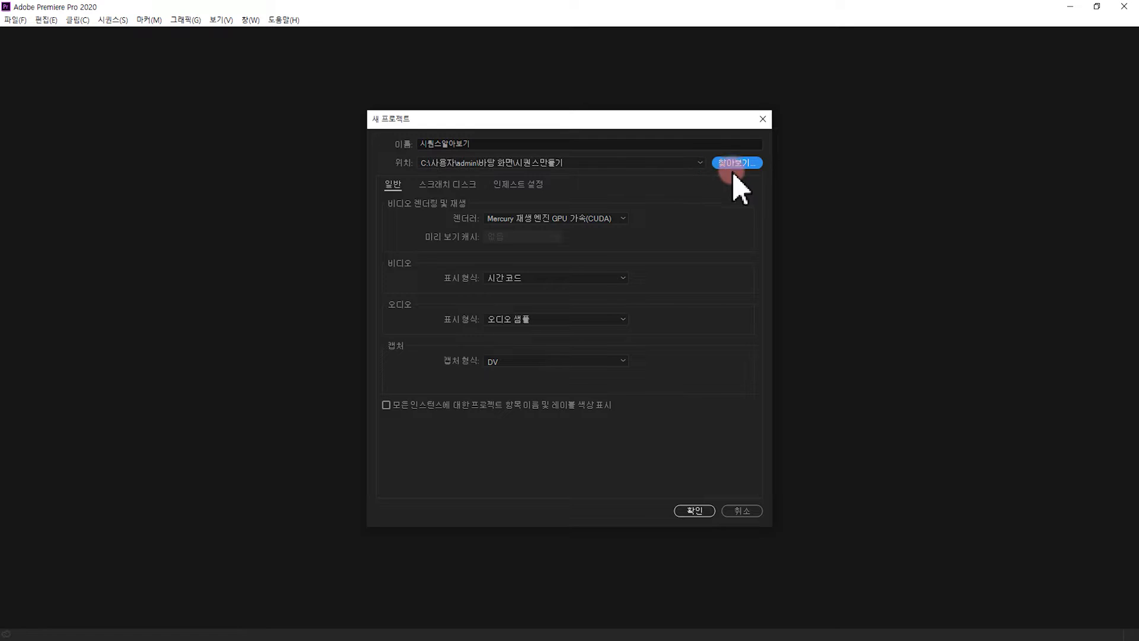
pyautogui.click(689, 510)
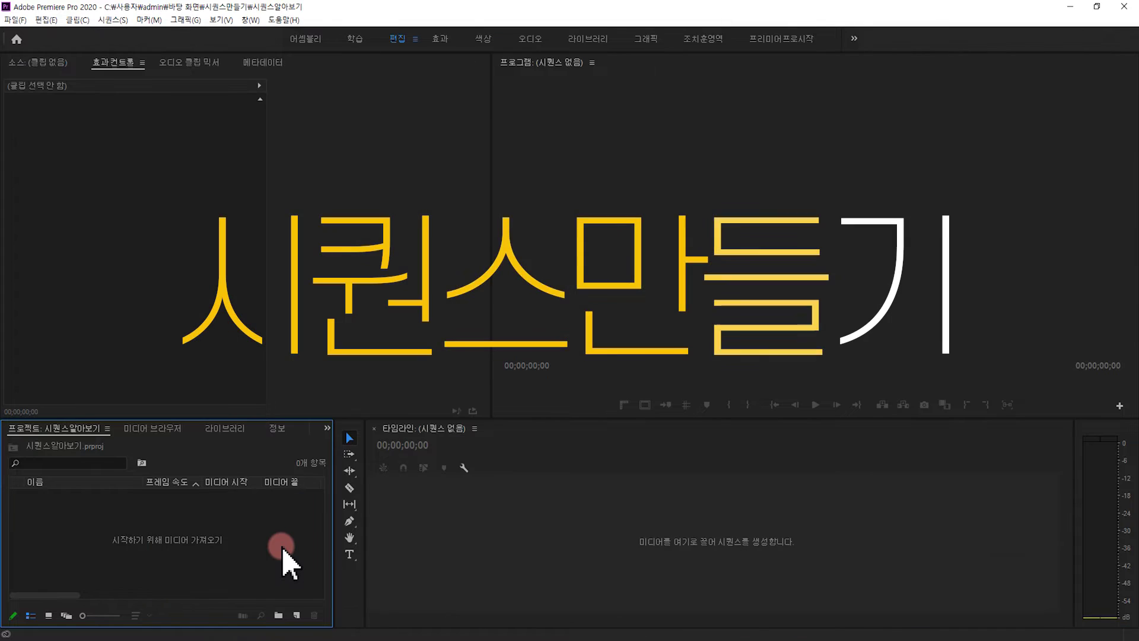
pyautogui.click(15, 20)
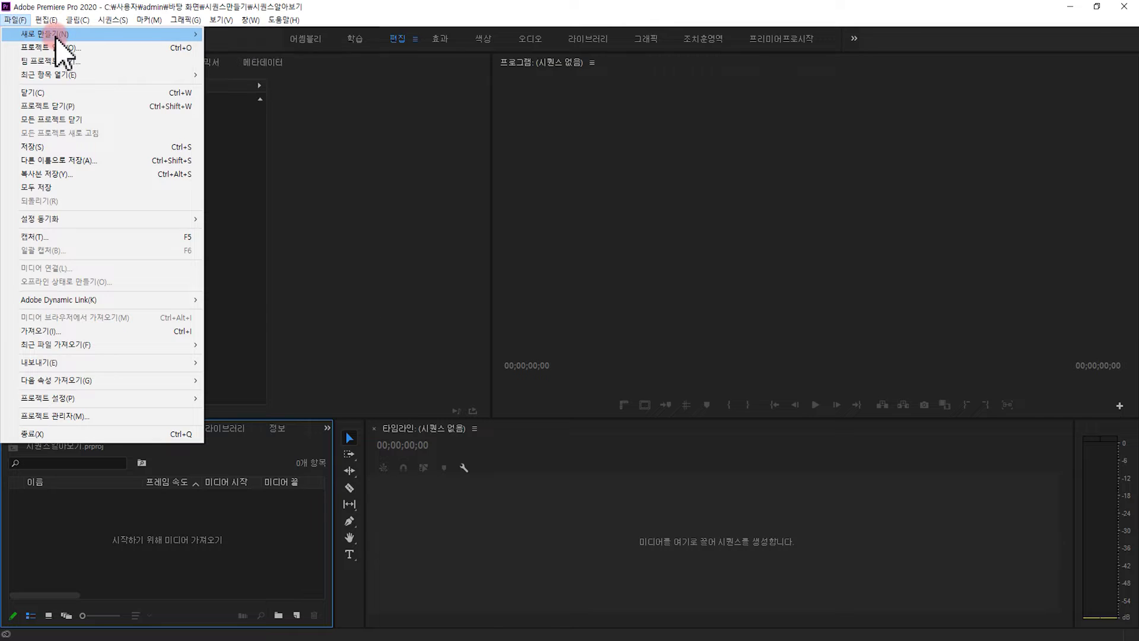
pyautogui.moveTo(56, 35)
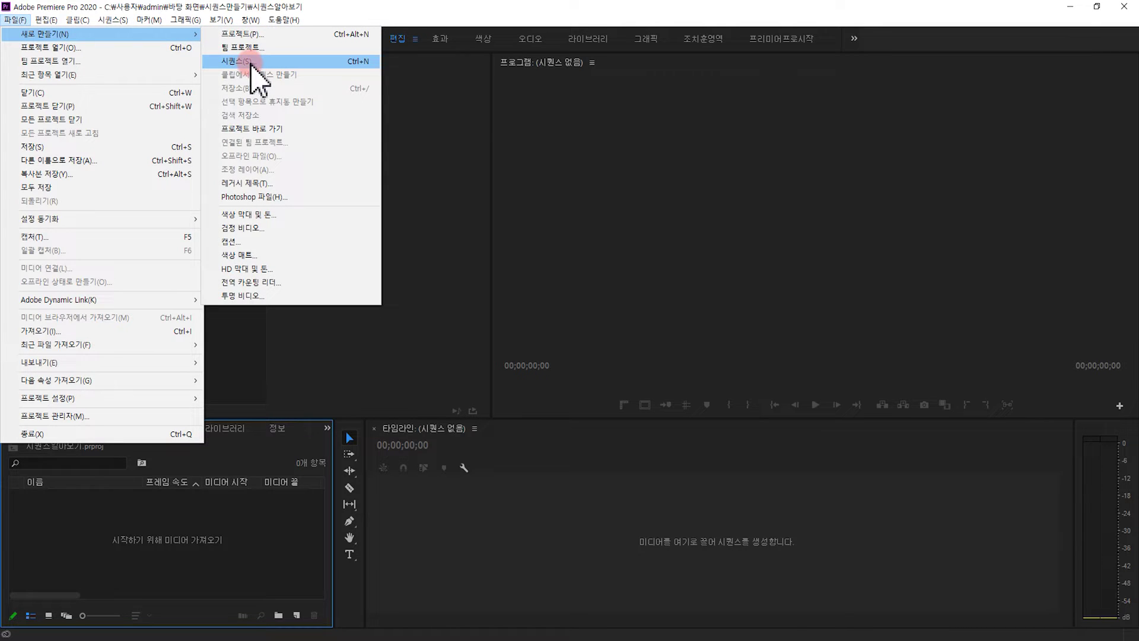
pyautogui.click(189, 538)
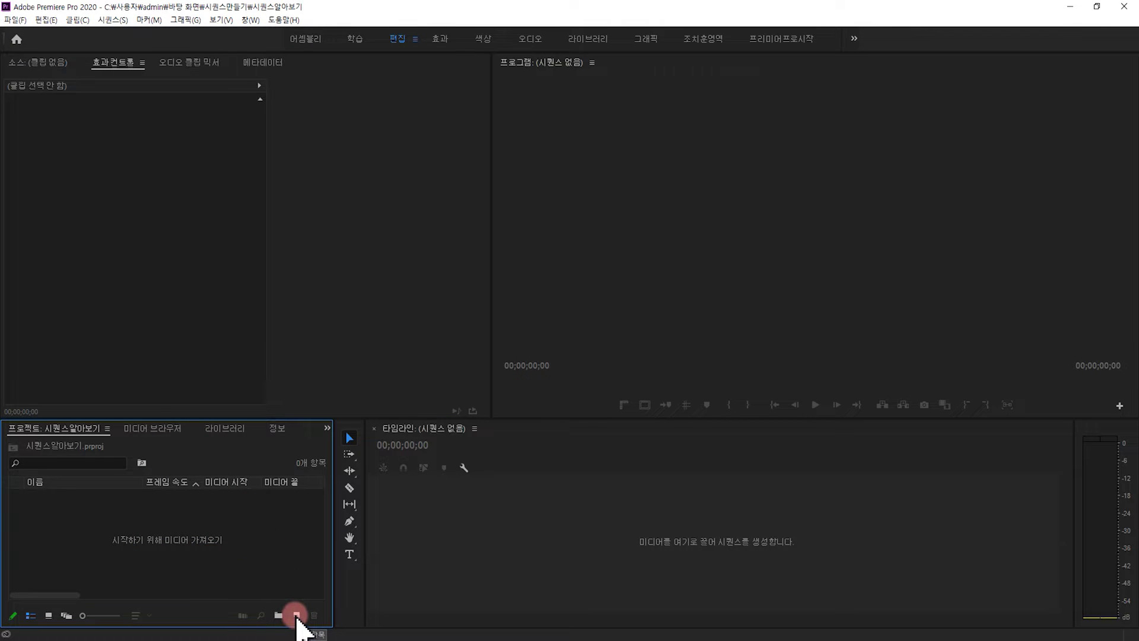
# Create a trial sequence from the Digital SLR preset DSLR 1080p30 and undo its creation.
pyautogui.click(296, 615)
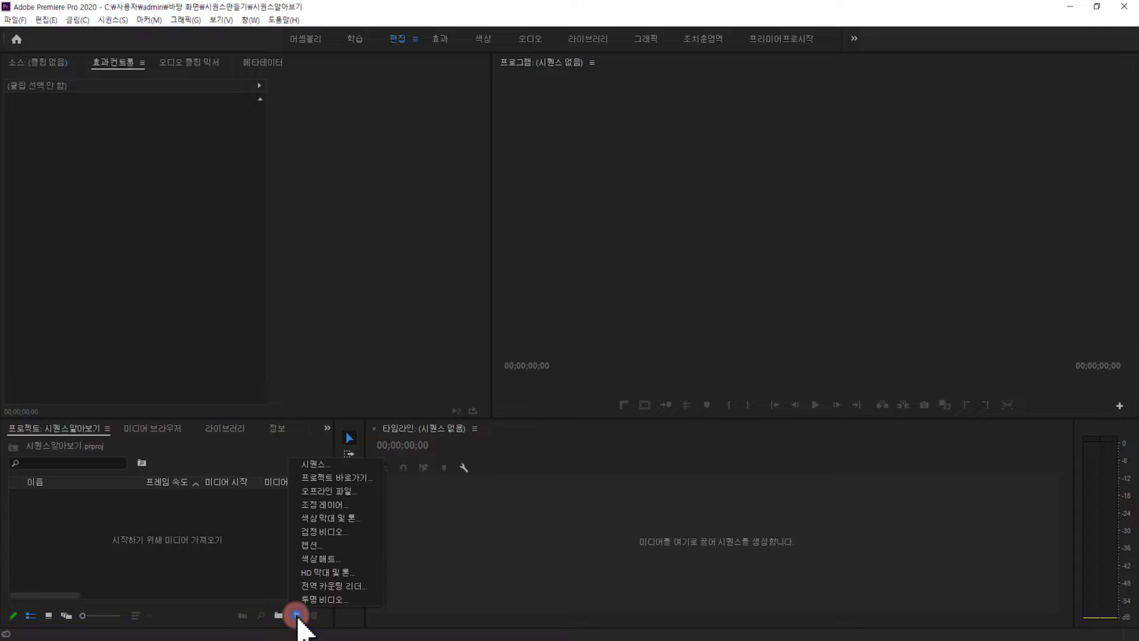
pyautogui.click(314, 465)
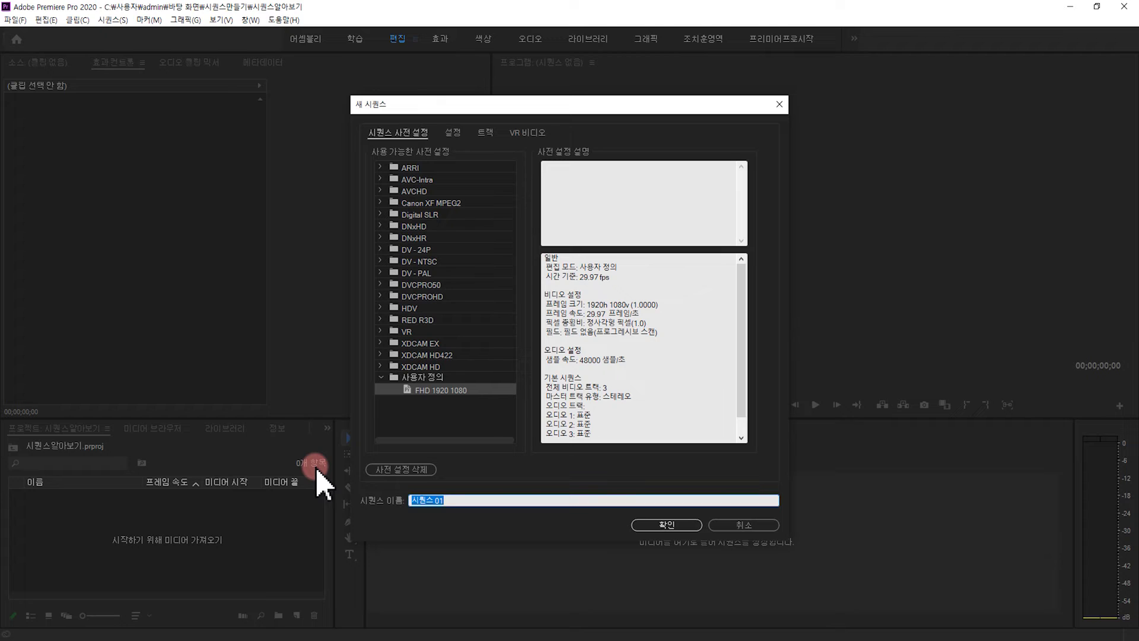
pyautogui.moveTo(452, 111); pyautogui.dragTo(426, 89)
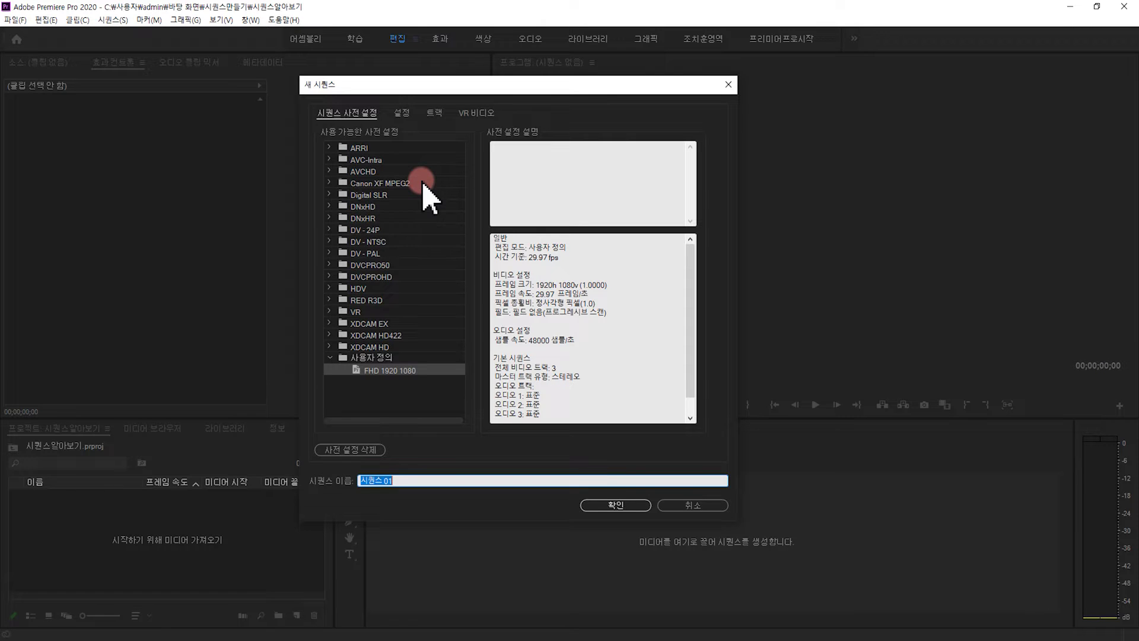
pyautogui.moveTo(322, 177); pyautogui.dragTo(439, 205)
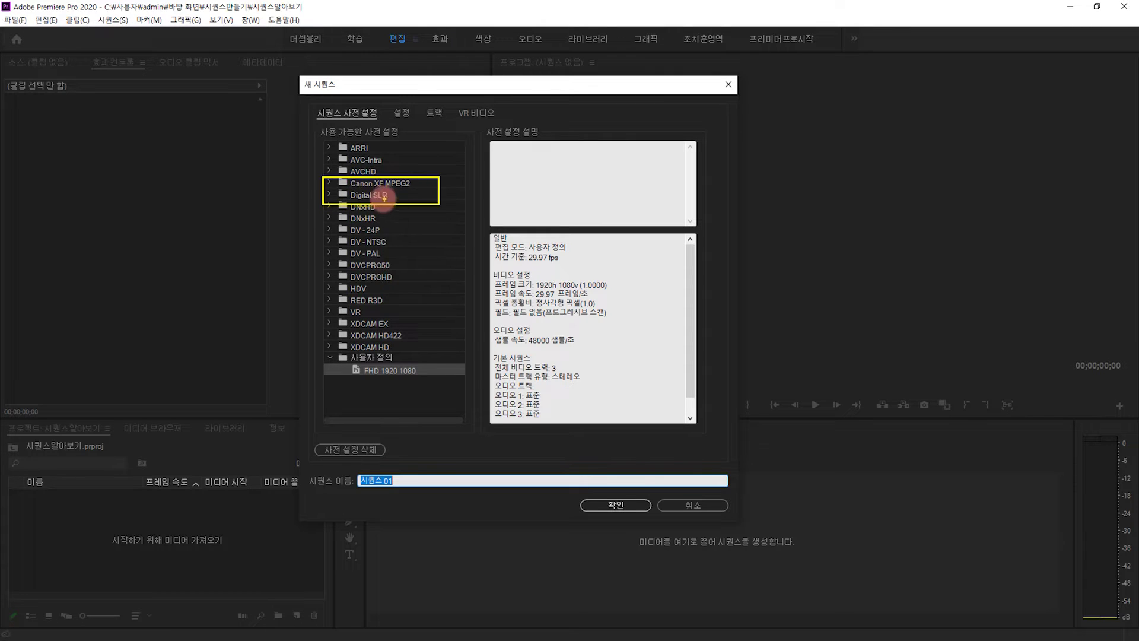
pyautogui.moveTo(377, 184); pyautogui.dragTo(425, 160)
pyautogui.press('Escape')
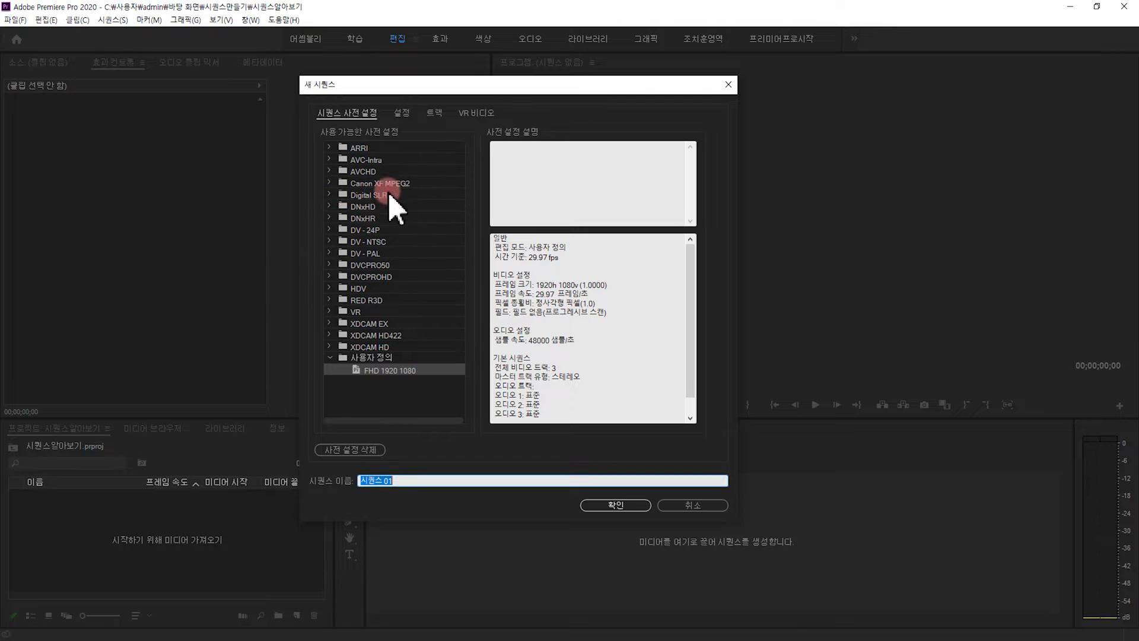
pyautogui.click(331, 196)
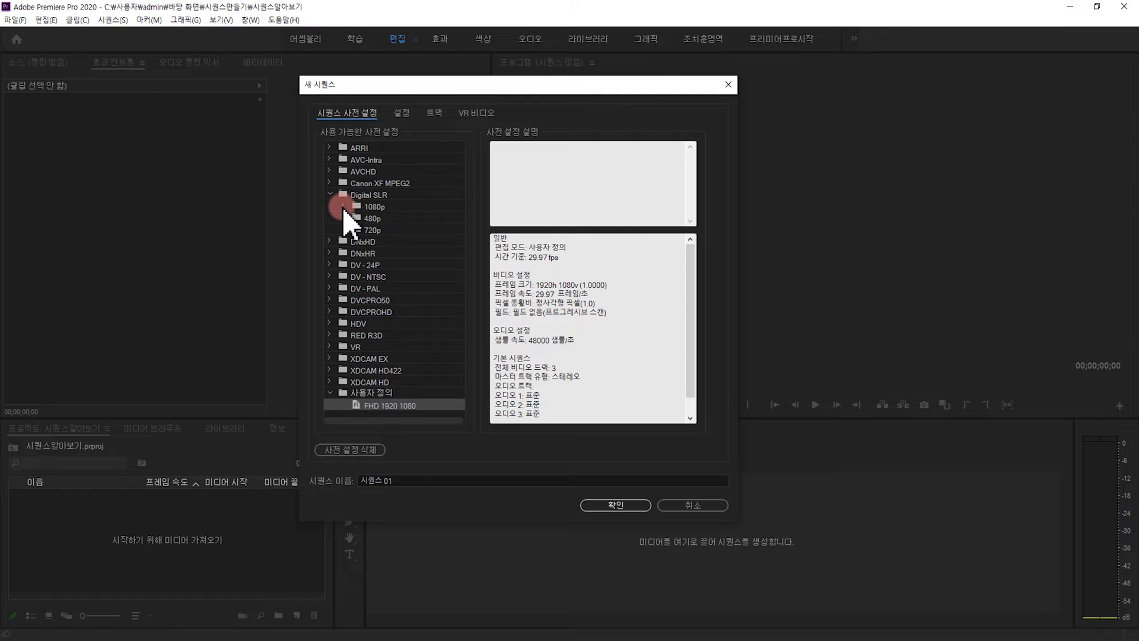
pyautogui.click(343, 206)
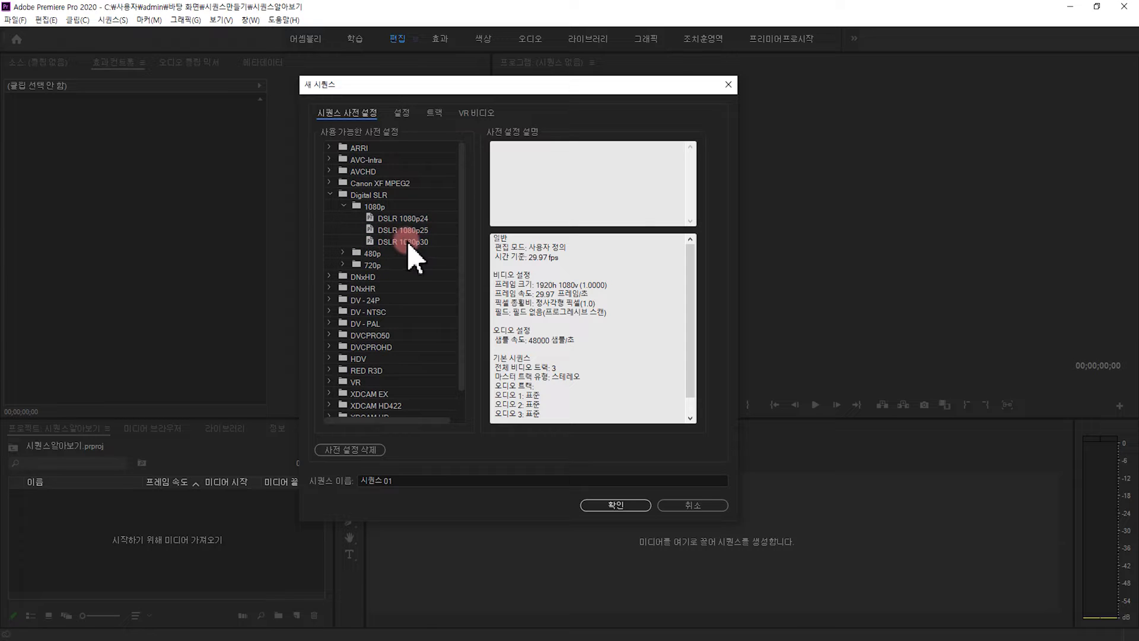
pyautogui.click(424, 245)
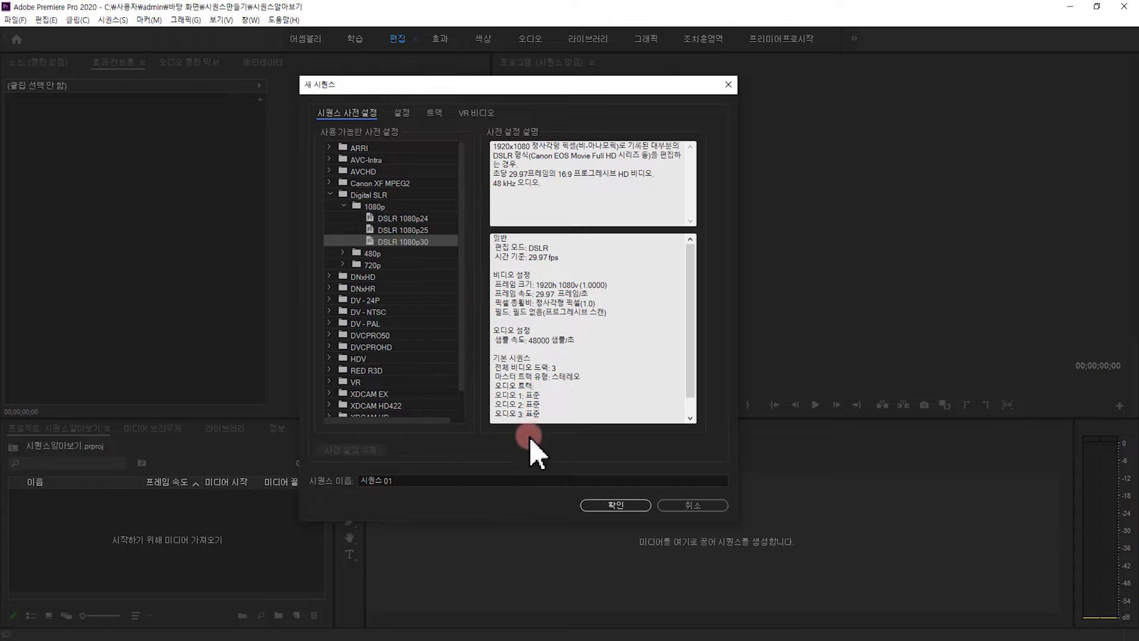
pyautogui.click(594, 505)
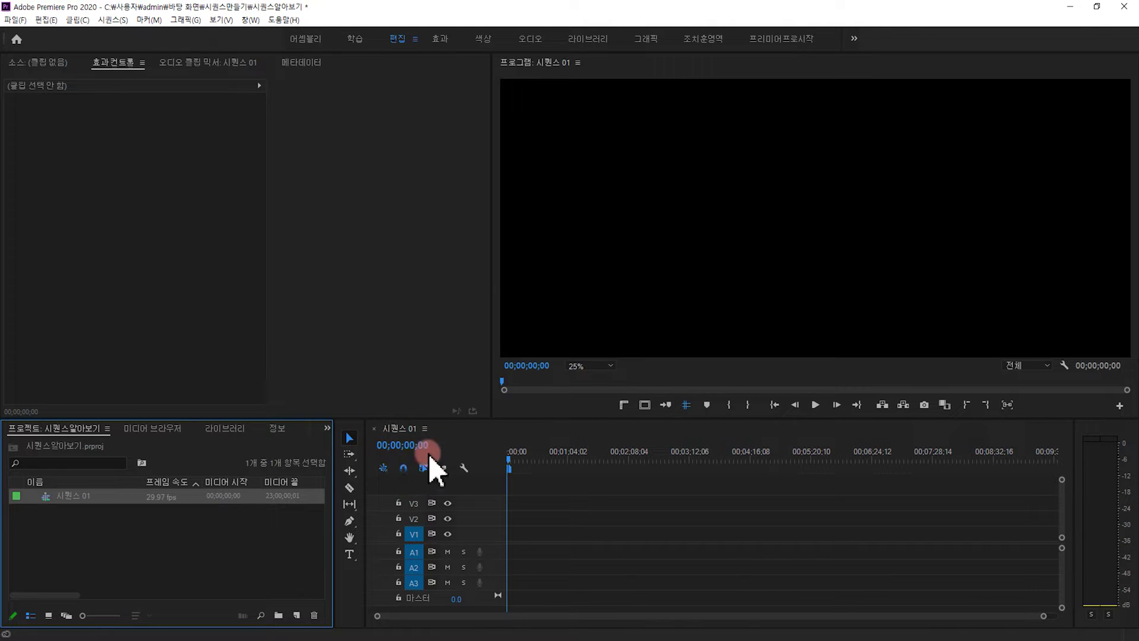
pyautogui.hotkey('ctrl', 'z')
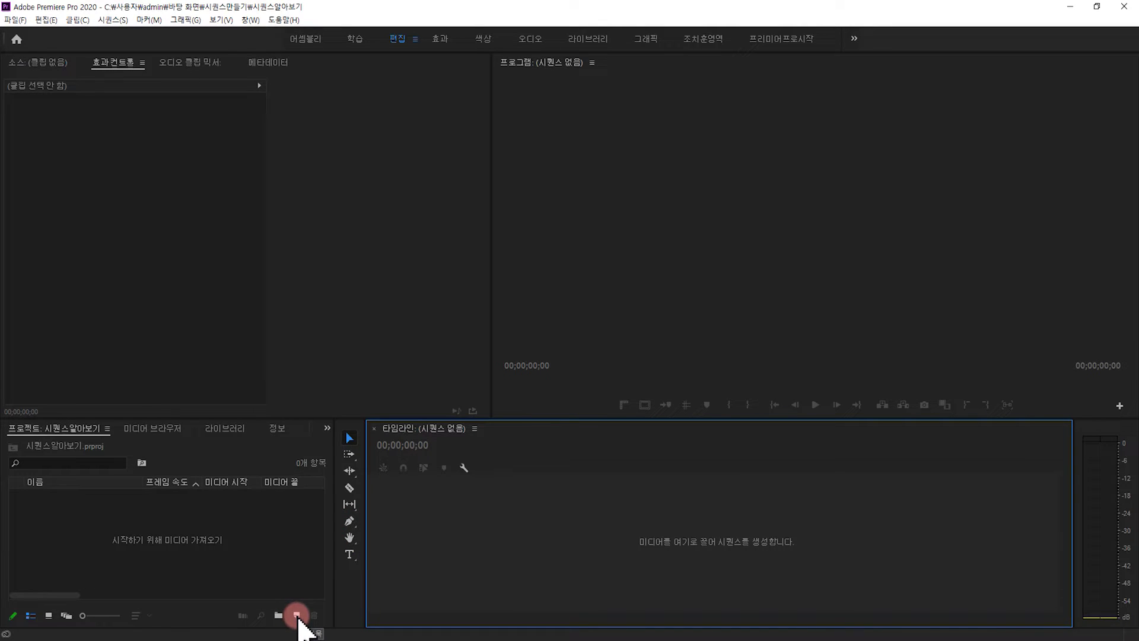
pyautogui.click(298, 617)
pyautogui.click(341, 468)
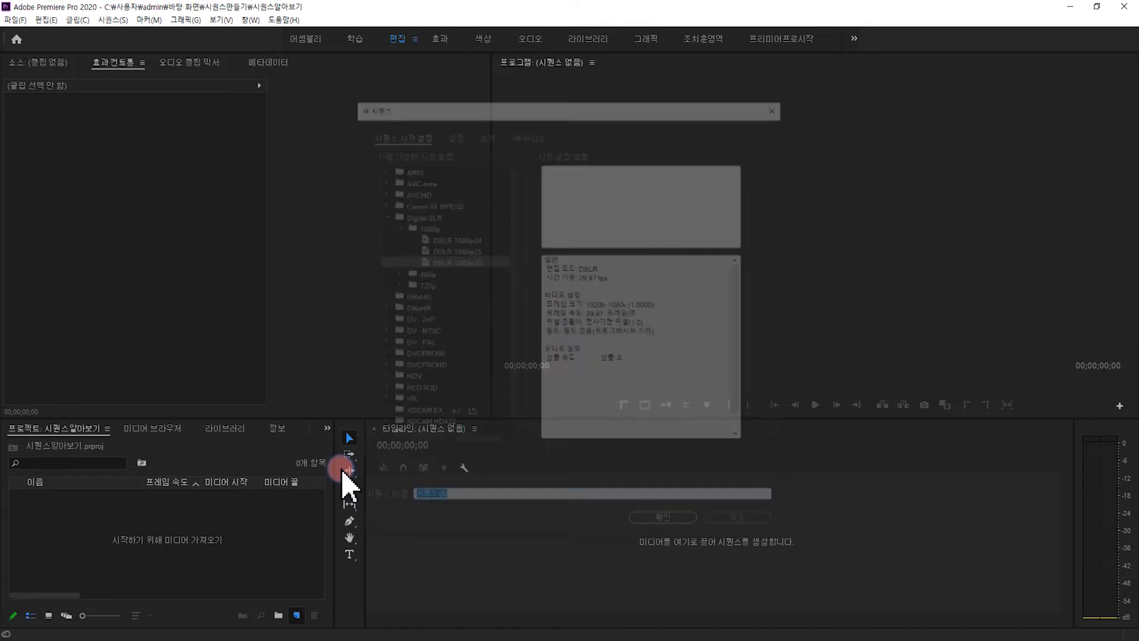
pyautogui.moveTo(465, 107)
pyautogui.mouseDown()
pyautogui.moveTo(437, 102)
pyautogui.moveTo(454, 89)
pyautogui.moveTo(435, 70)
pyautogui.mouseUp()
pyautogui.click(424, 228)
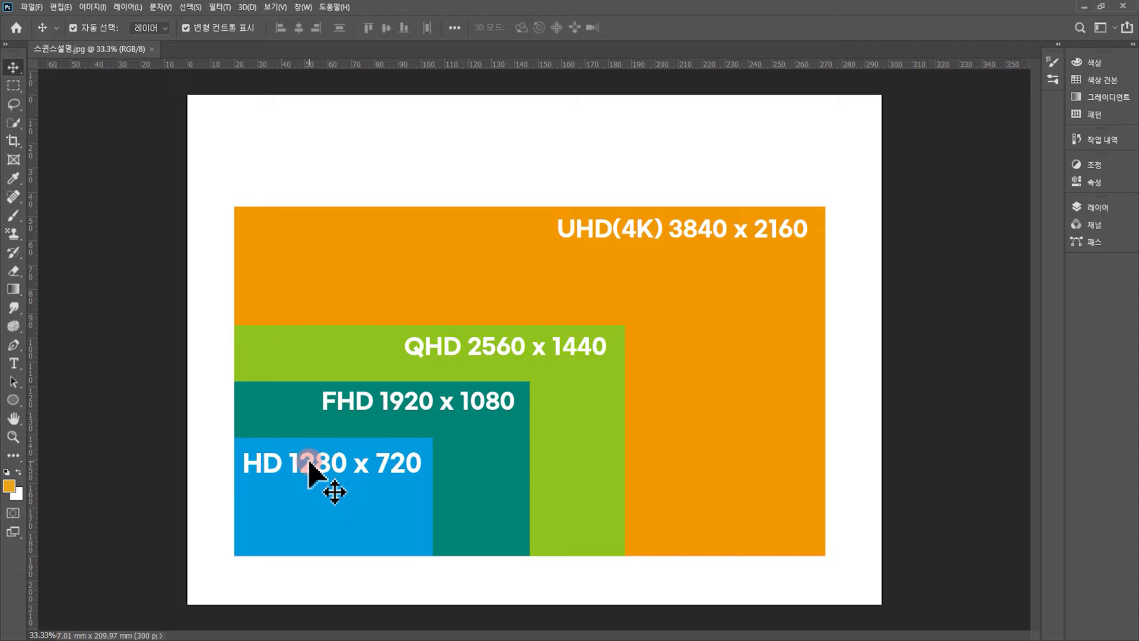
# Switch to Photoshop and compare the HD, FHD, QHD and UHD (4K) frame sizes in the 스퀀스설명.jpg diagram.
pyautogui.moveTo(292, 455); pyautogui.dragTo(384, 421)
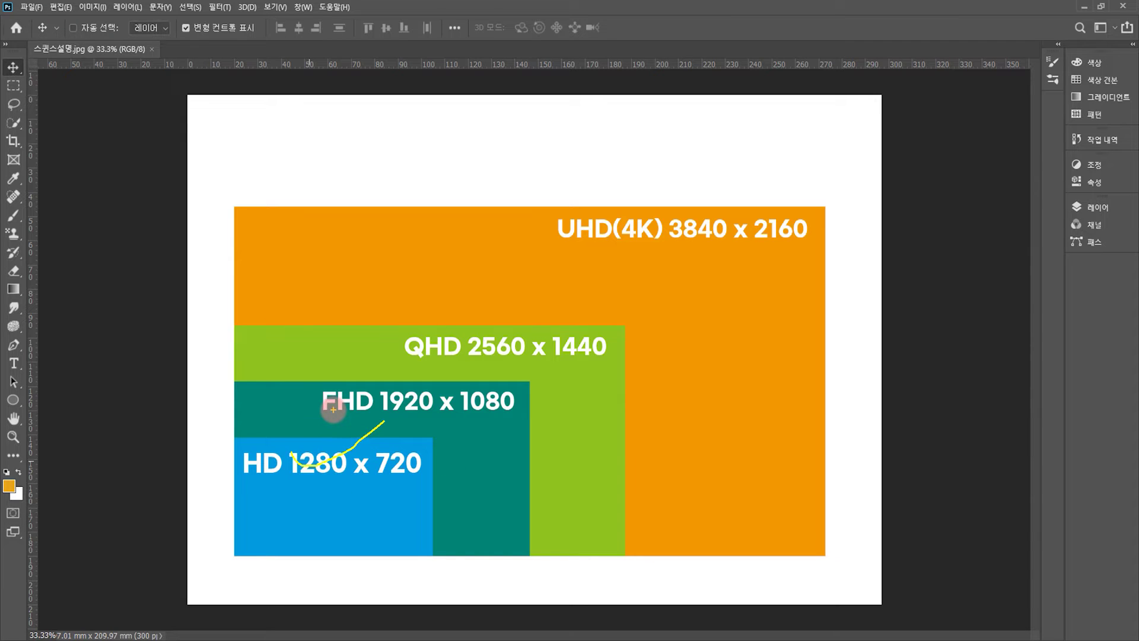
pyautogui.press('Escape')
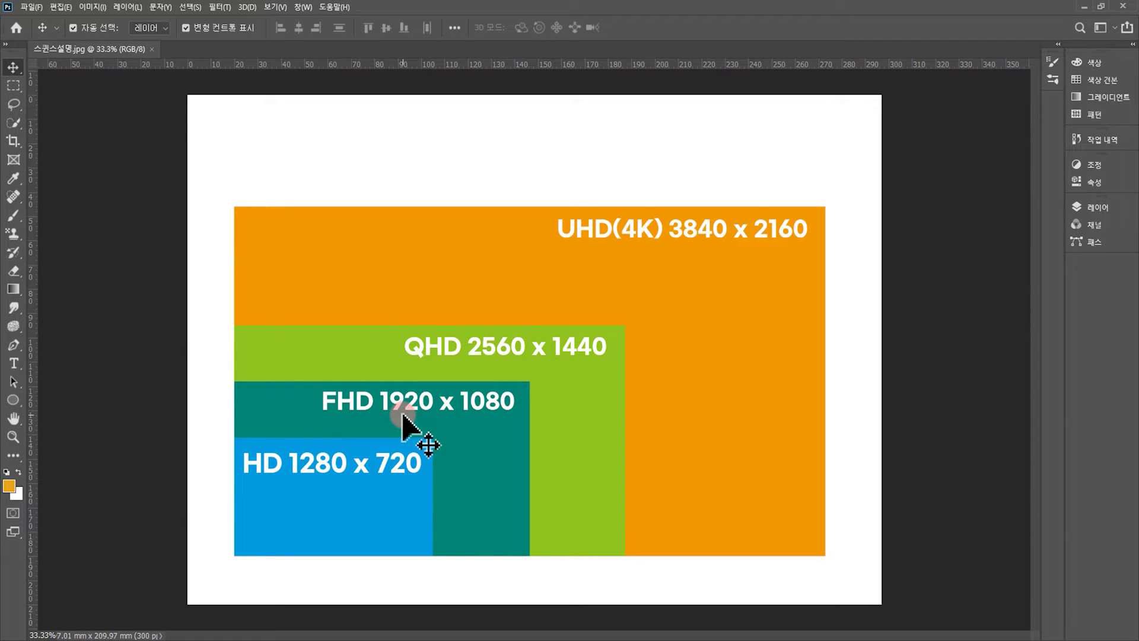
pyautogui.moveTo(296, 413); pyautogui.dragTo(525, 429)
pyautogui.moveTo(404, 390); pyautogui.dragTo(457, 390)
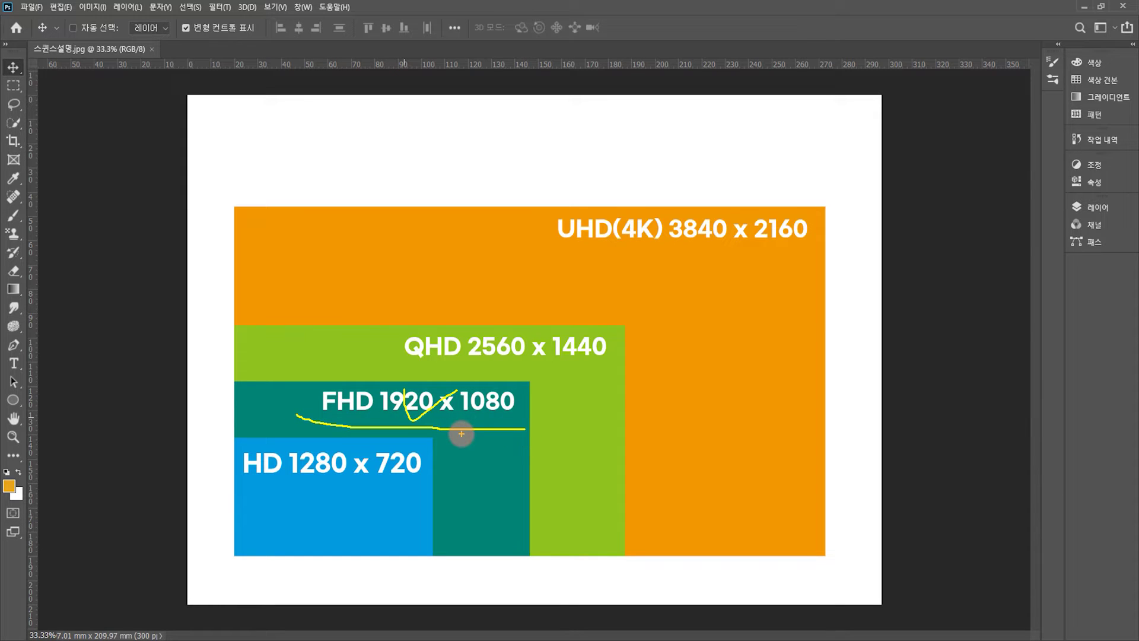
pyautogui.press('Escape')
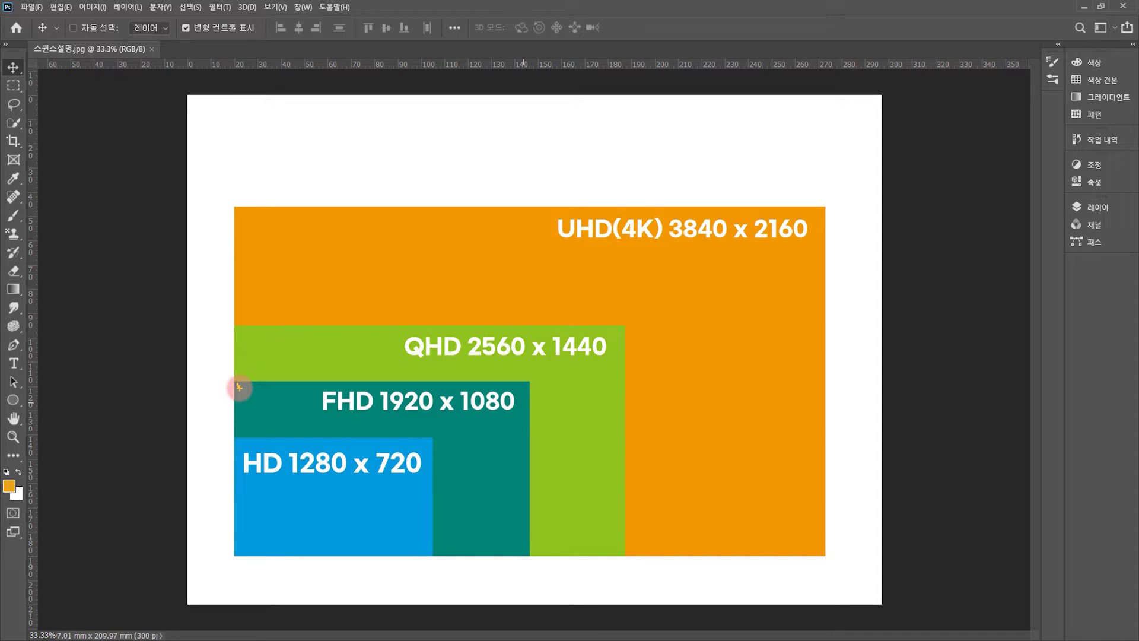
pyautogui.moveTo(240, 389)
pyautogui.mouseDown()
pyautogui.moveTo(526, 554)
pyautogui.moveTo(535, 389)
pyautogui.moveTo(791, 563)
pyautogui.mouseUp()
pyautogui.moveTo(242, 210); pyautogui.dragTo(537, 386)
pyautogui.moveTo(535, 212)
pyautogui.mouseDown()
pyautogui.moveTo(732, 368)
pyautogui.moveTo(790, 387)
pyautogui.mouseUp()
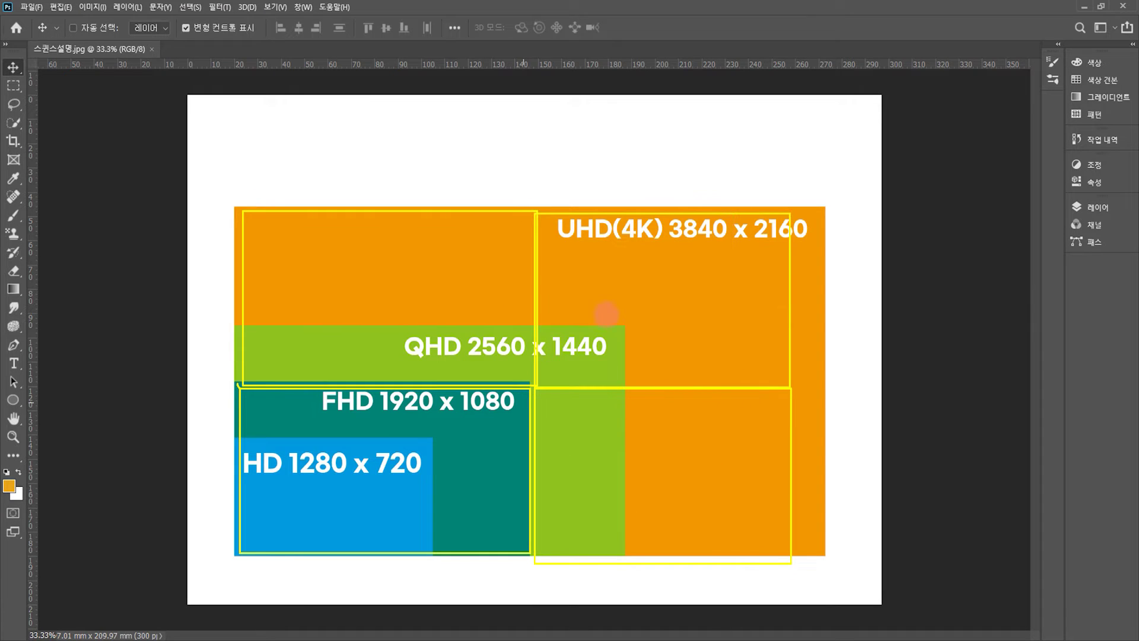
pyautogui.moveTo(383, 480); pyautogui.dragTo(506, 480)
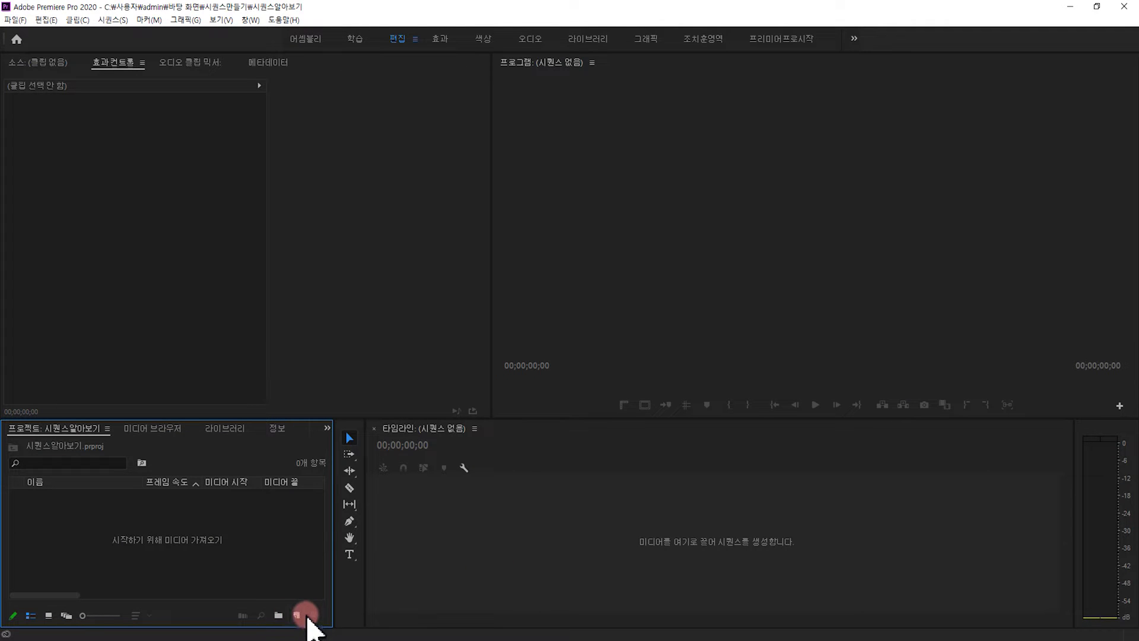
# Back in Premiere Pro, start a new sequence based on the ARRI 1080p 23.976 preset and bring up its detailed settings.
pyautogui.click(297, 614)
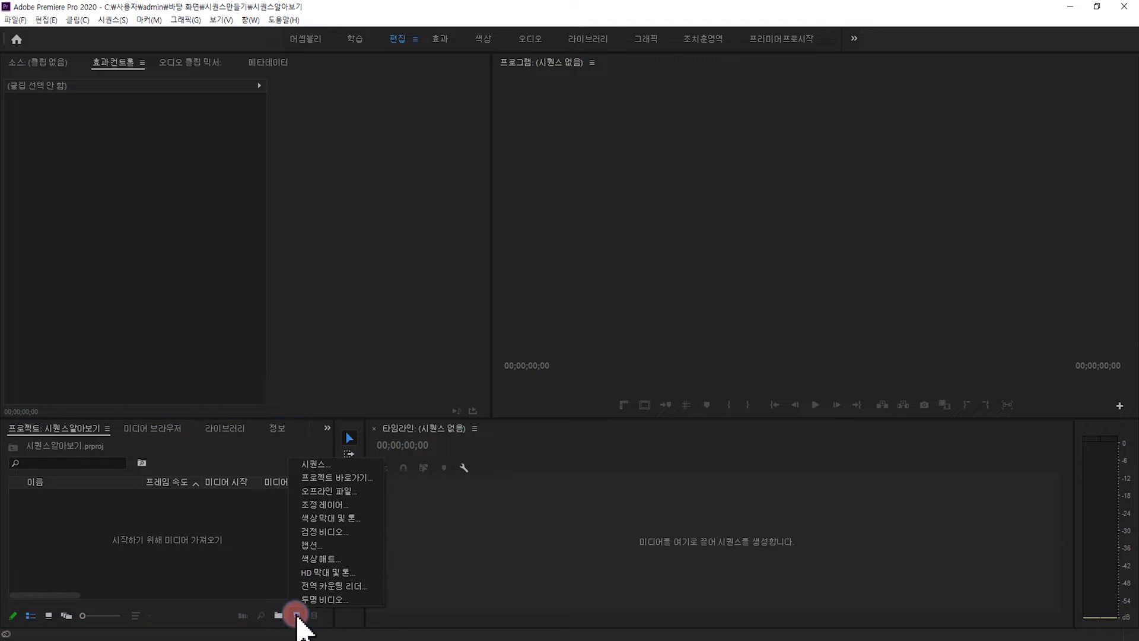
pyautogui.click(321, 468)
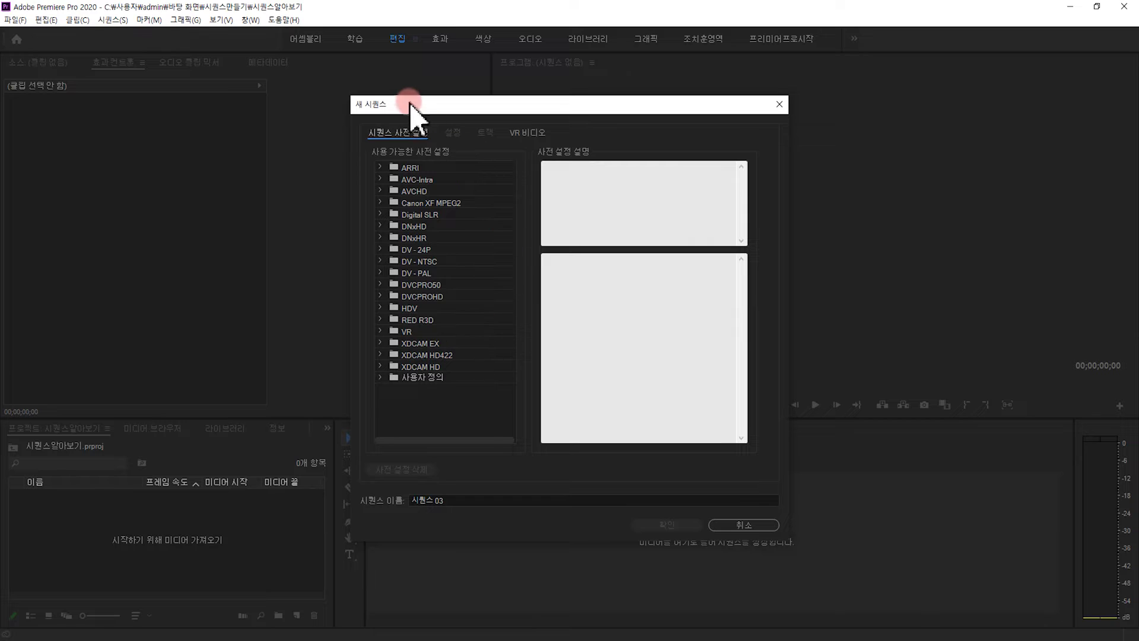
pyautogui.moveTo(429, 105); pyautogui.dragTo(432, 105)
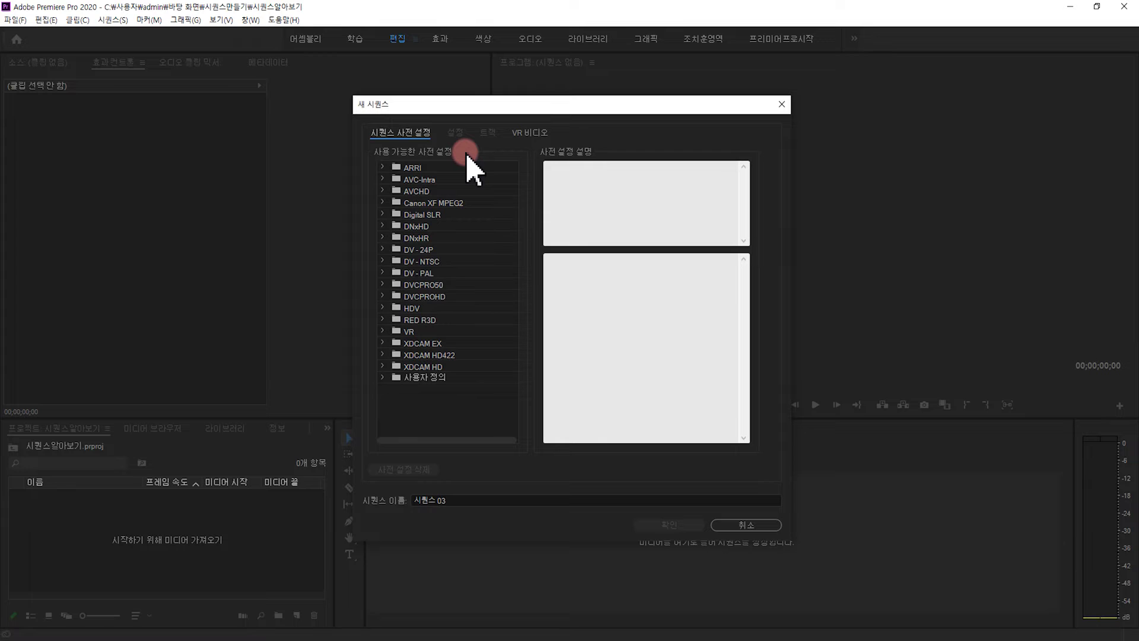
pyautogui.click(383, 167)
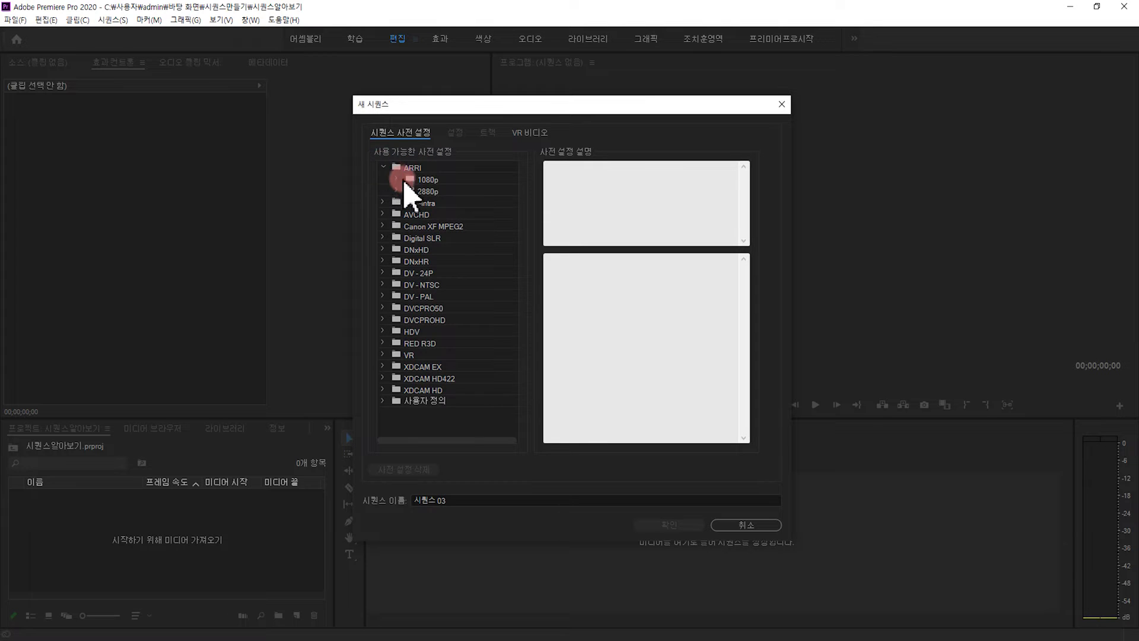
pyautogui.click(397, 179)
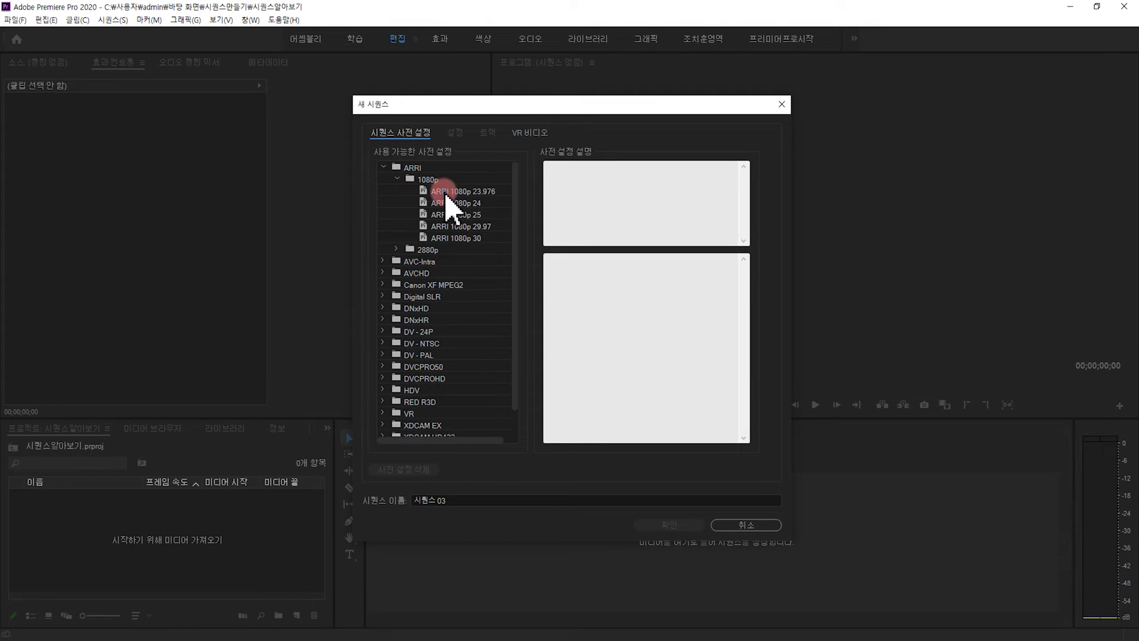
pyautogui.click(446, 193)
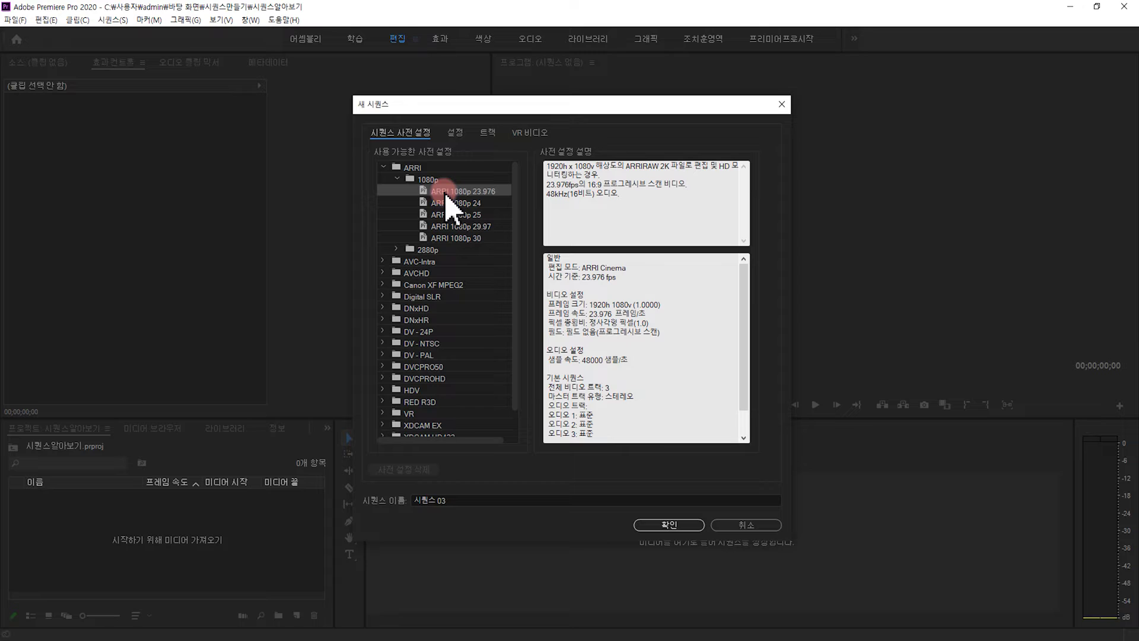
pyautogui.click(457, 133)
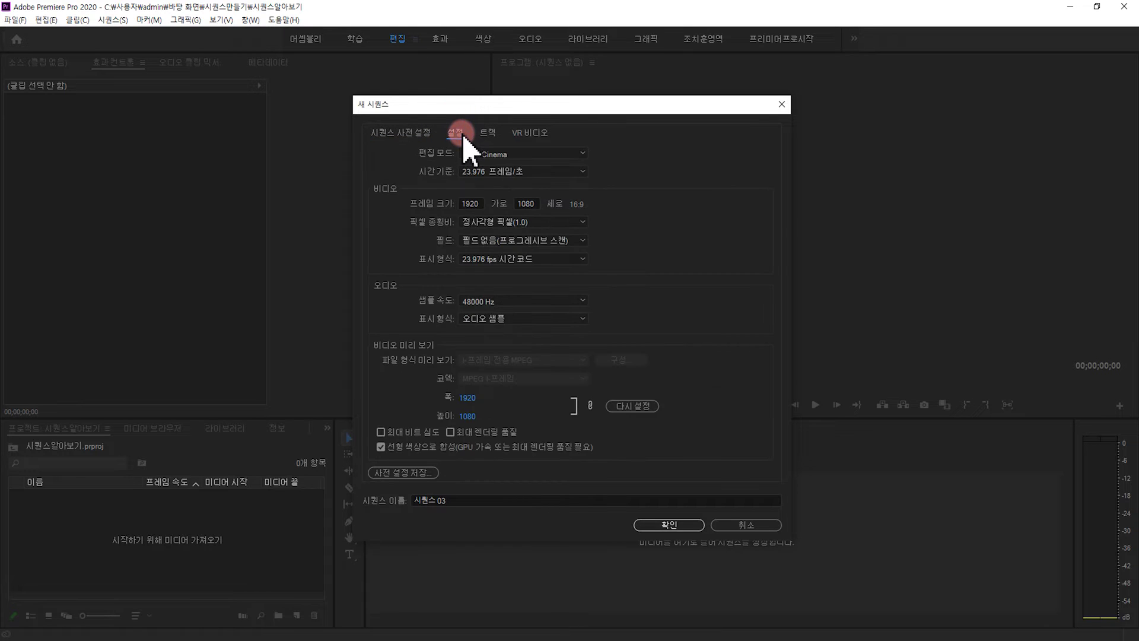
pyautogui.click(457, 132)
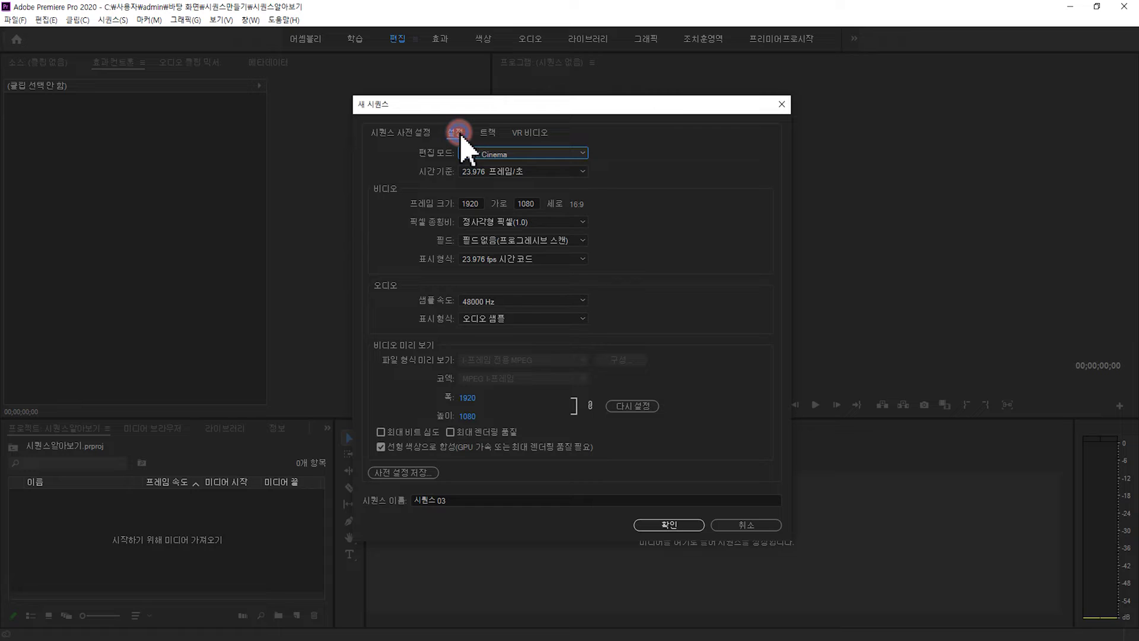
# Set the new sequence to custom (사용자 정의) editing mode with a 29.97 fps timebase, keeping square pixels (1.0).
pyautogui.click(579, 153)
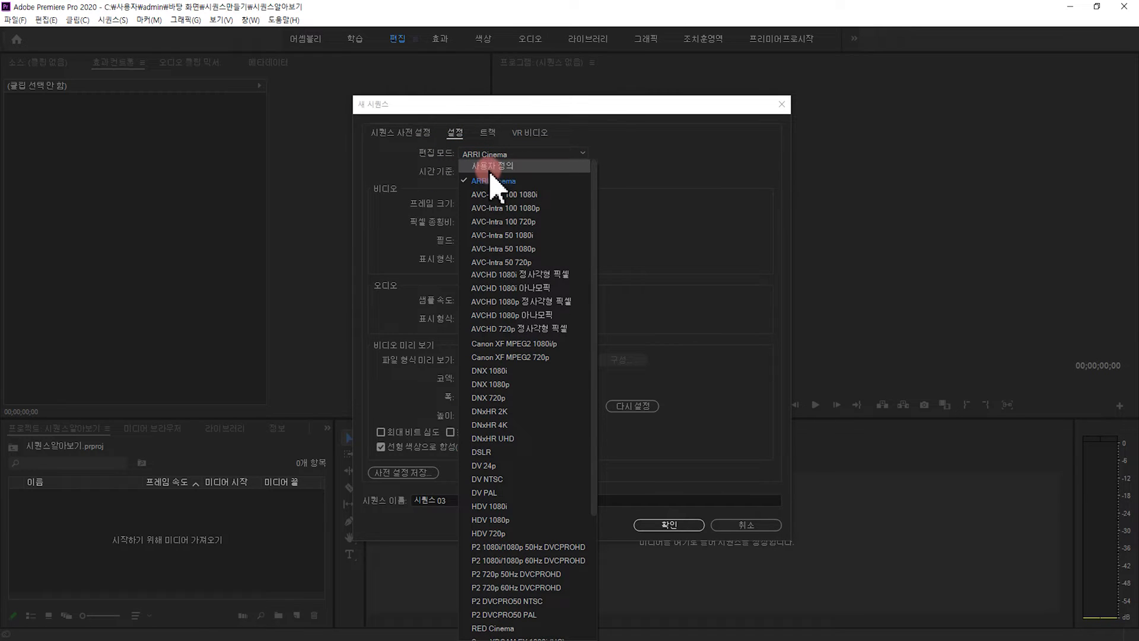
pyautogui.click(491, 167)
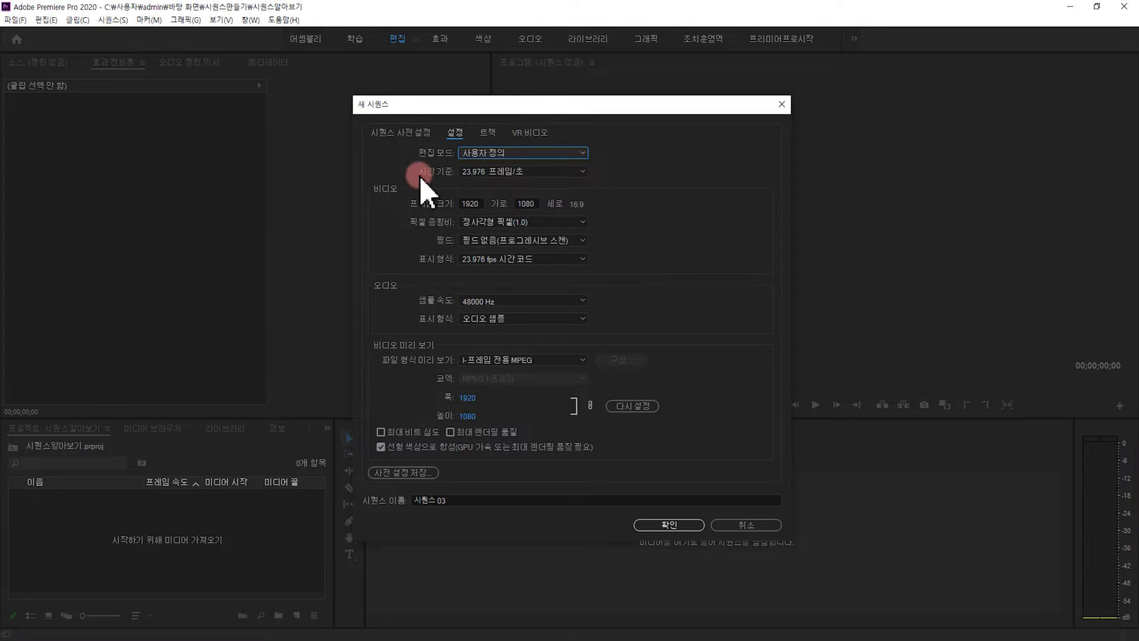
pyautogui.click(574, 172)
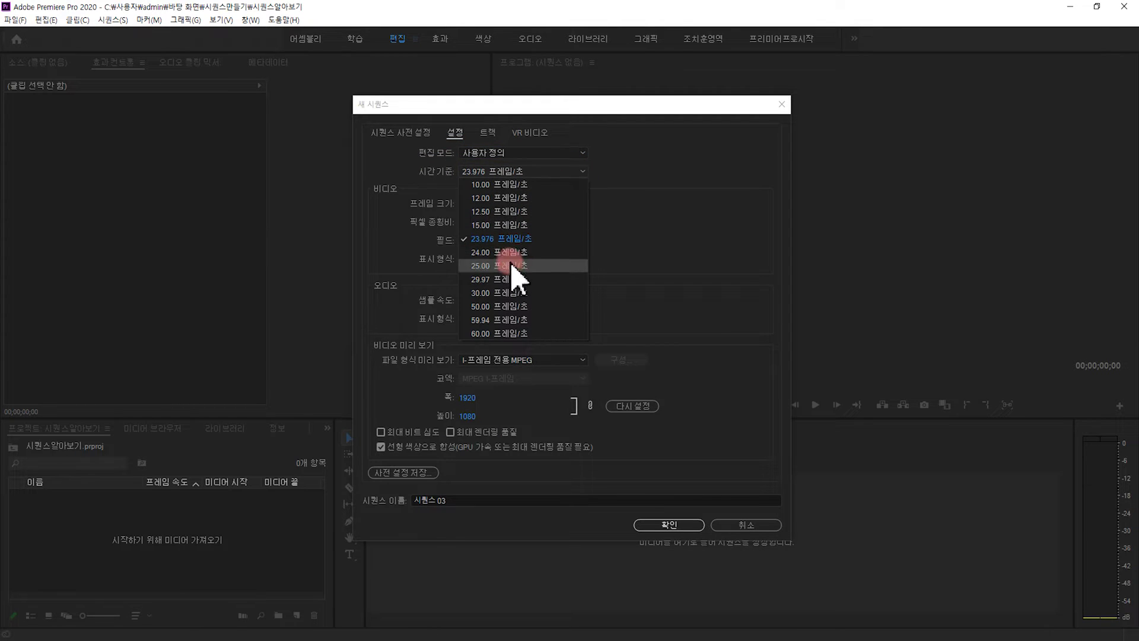
pyautogui.click(514, 279)
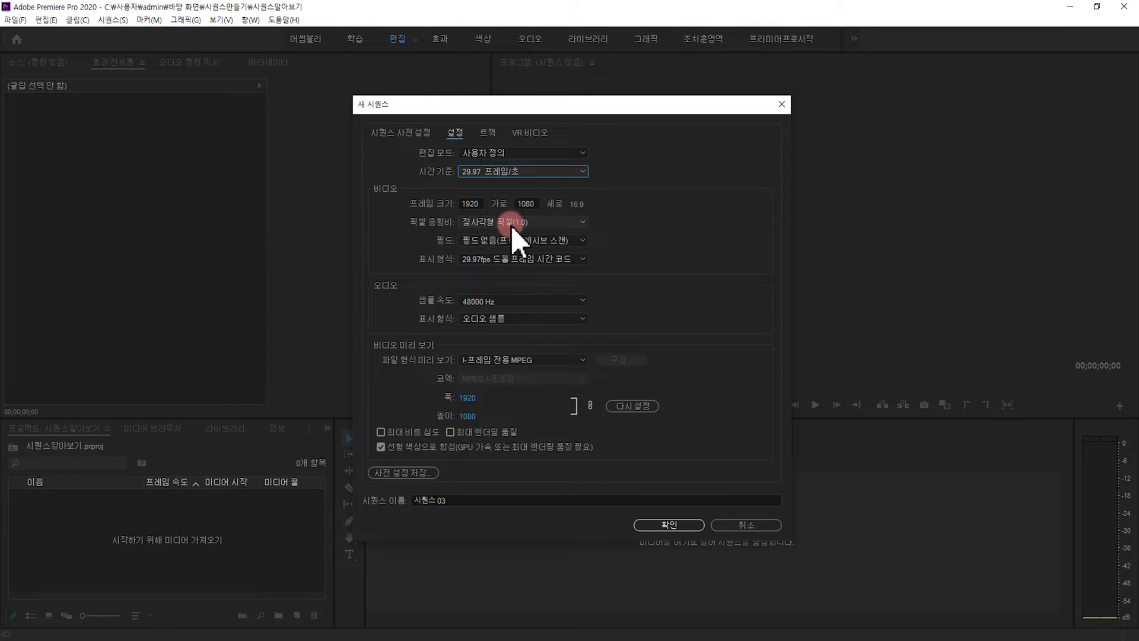
pyautogui.click(582, 224)
pyautogui.click(582, 225)
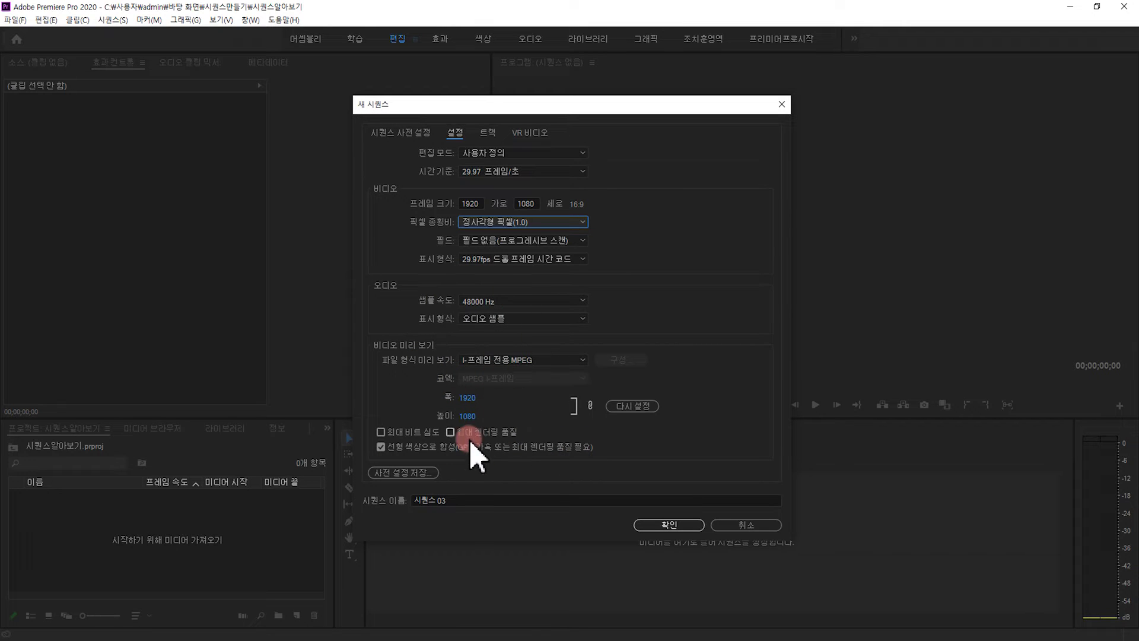
# Save these sequence settings as a preset named 유투브용 1920 1080.
pyautogui.click(404, 472)
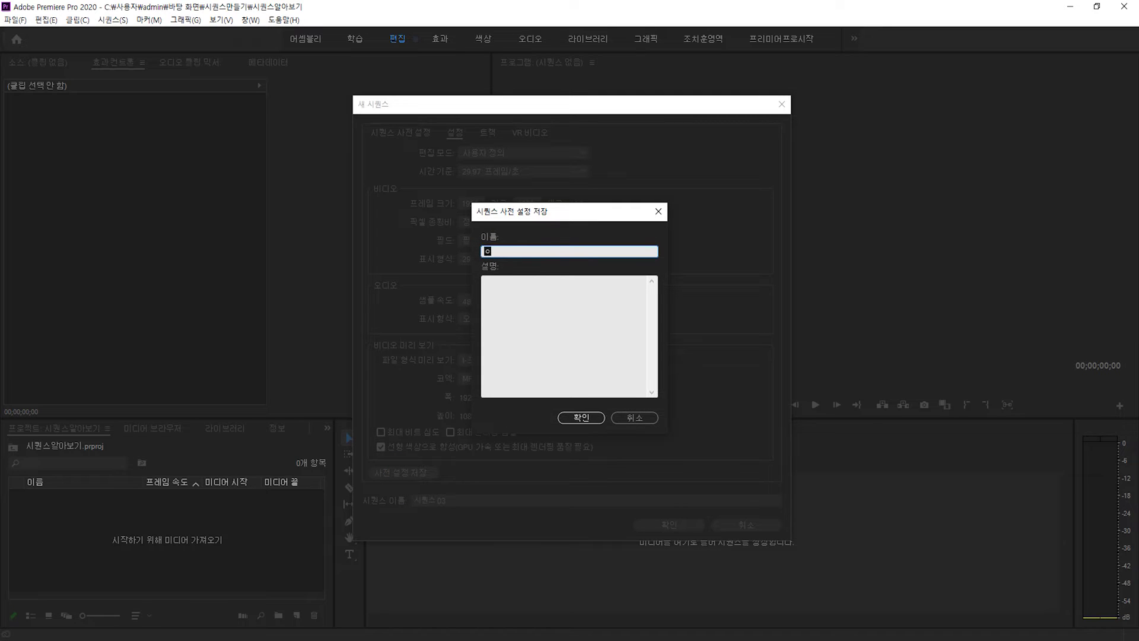
pyautogui.write('유투브용 1920 1080')
pyautogui.click(579, 416)
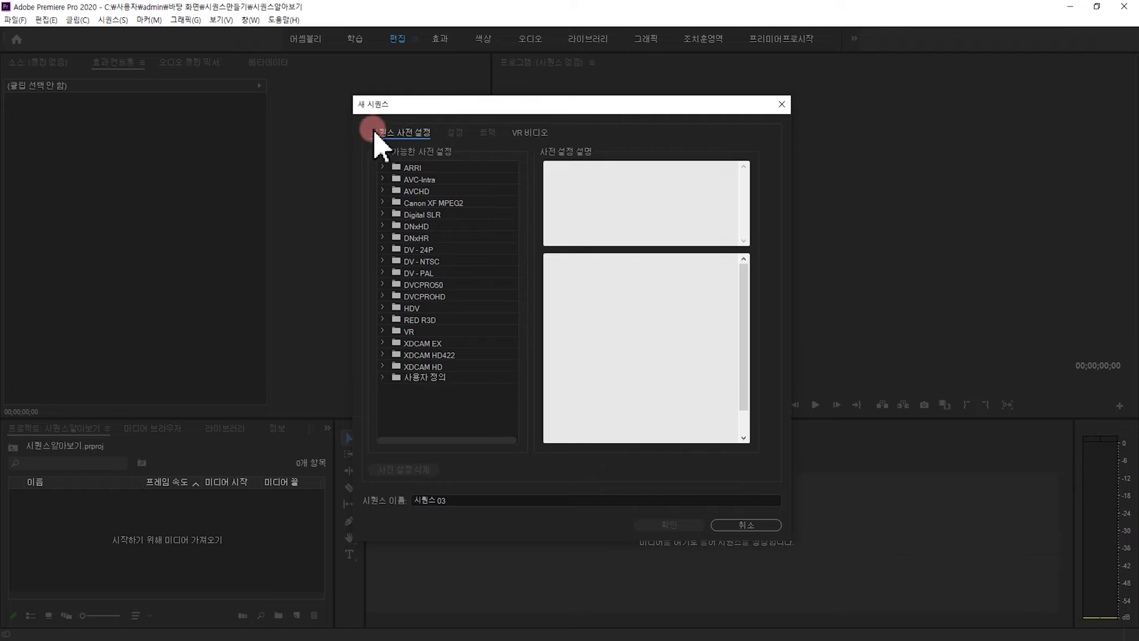
# Create a sequence named 유투브제작 from the custom preset 유투브용 1920 1080.
pyautogui.click(382, 377)
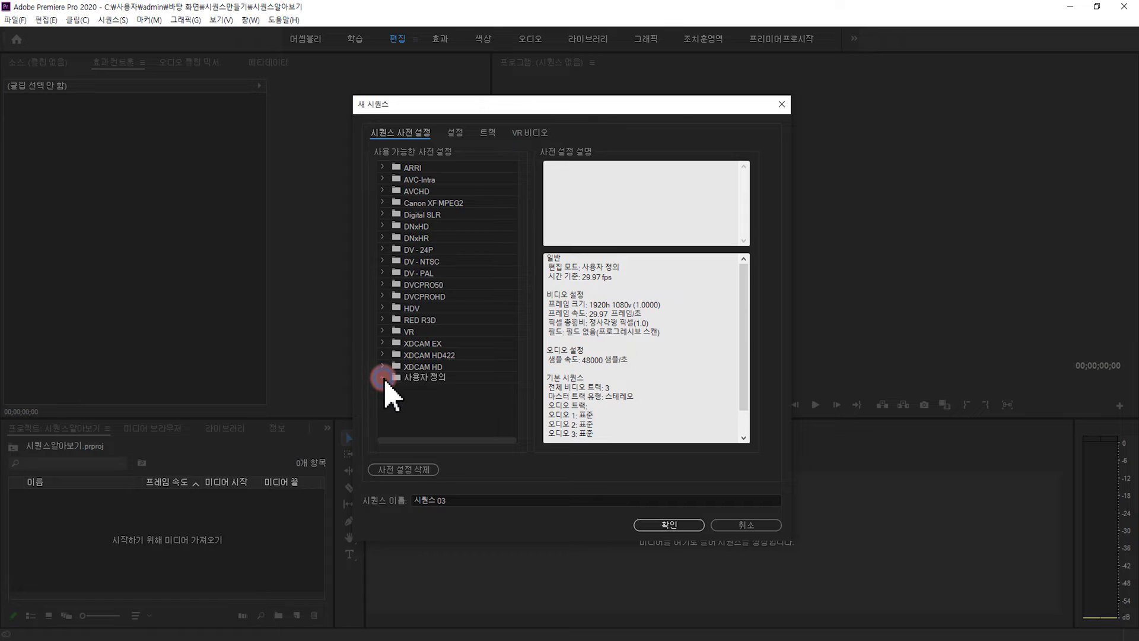
pyautogui.click(383, 378)
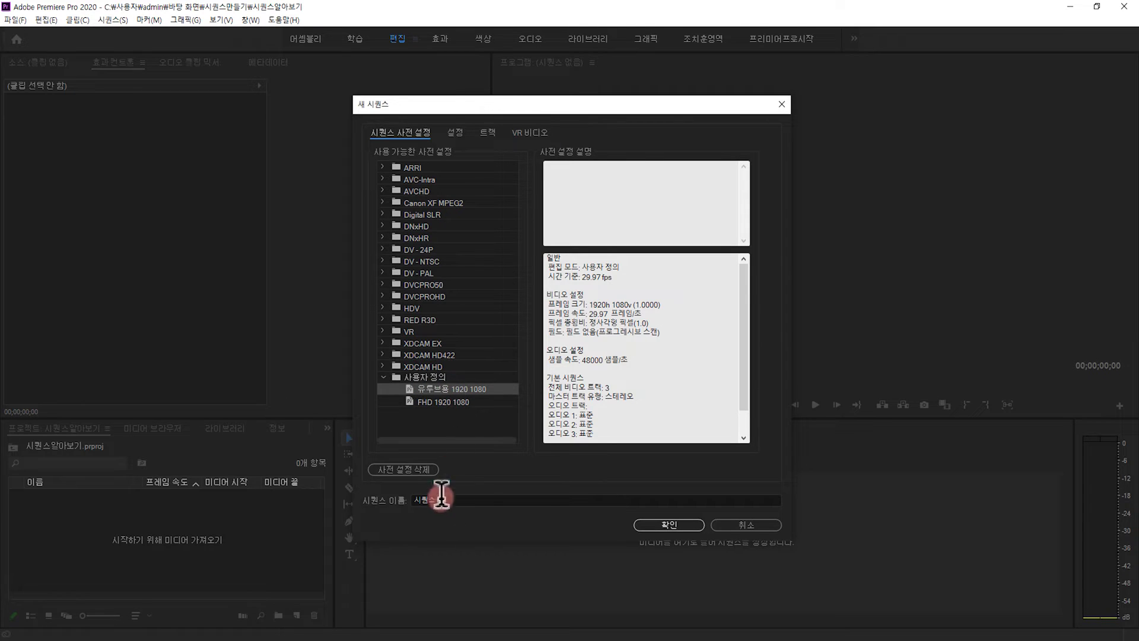
pyautogui.click(459, 500)
pyautogui.moveTo(460, 500); pyautogui.dragTo(398, 500)
pyautogui.write('유튜브제작')
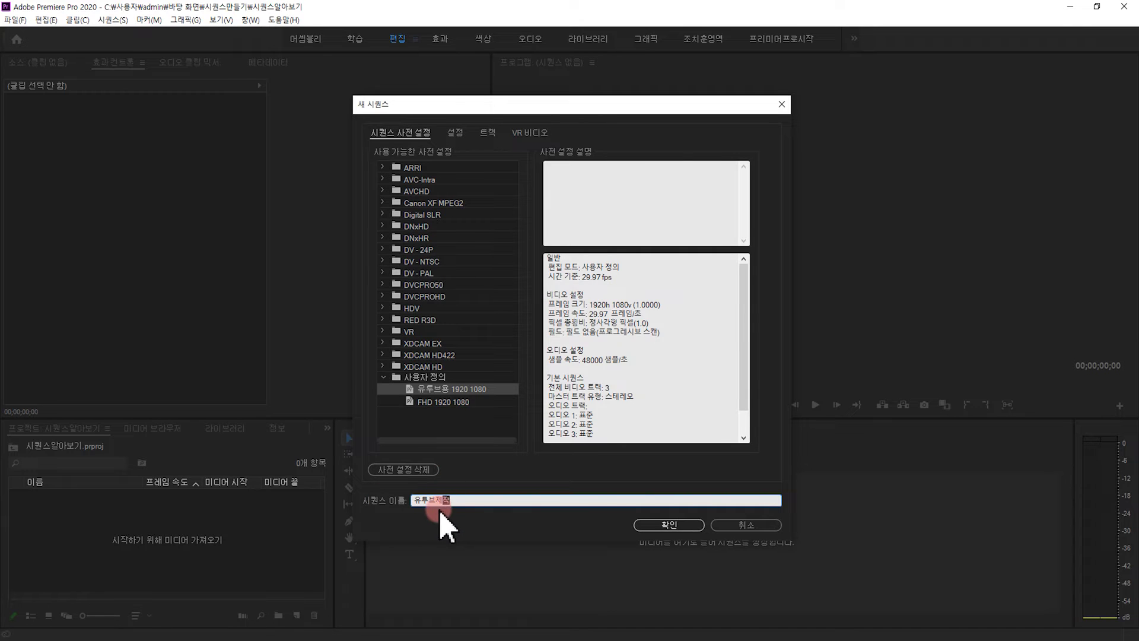
pyautogui.click(686, 528)
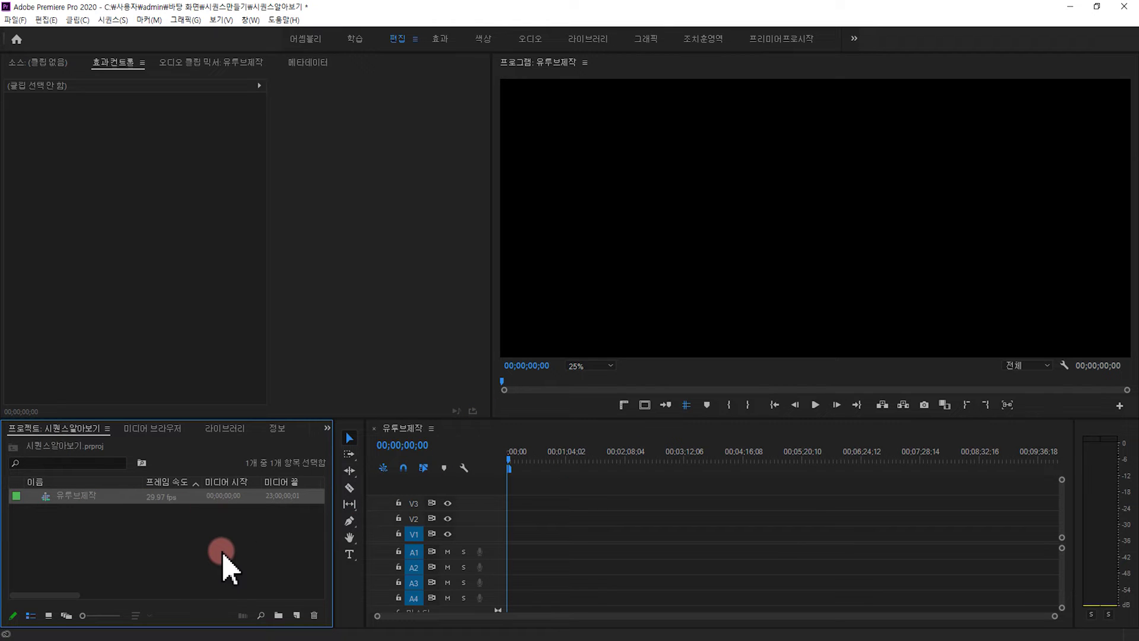
# Import the 도시, 신호등 and 학예회 videos from the 시퀀스만들기 folder into the project.
pyautogui.click(199, 552)
pyautogui.doubleClick(198, 551)
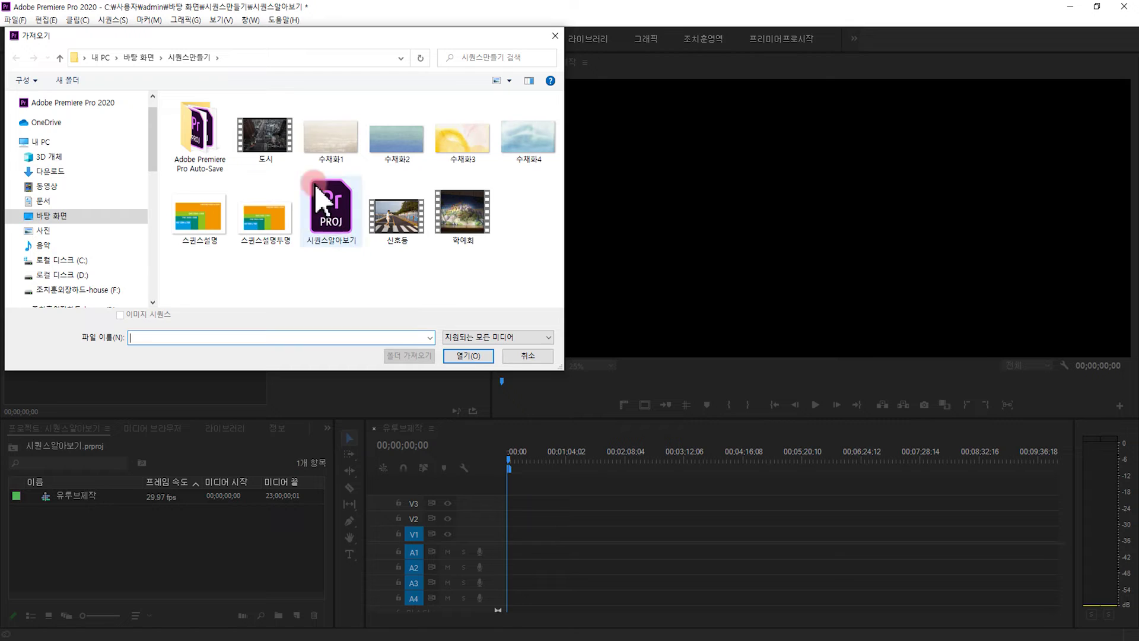
pyautogui.click(268, 141)
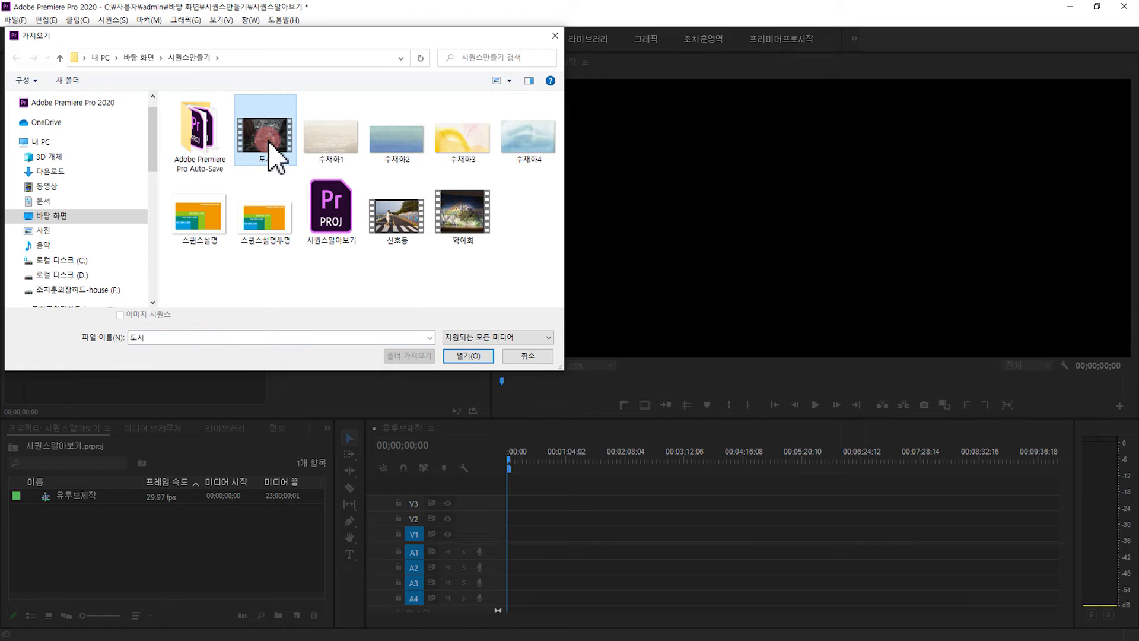
pyautogui.keyDown('ctrl'); pyautogui.click(401, 222); pyautogui.keyUp('ctrl')
pyautogui.keyDown('ctrl'); pyautogui.click(466, 229); pyautogui.keyUp('ctrl')
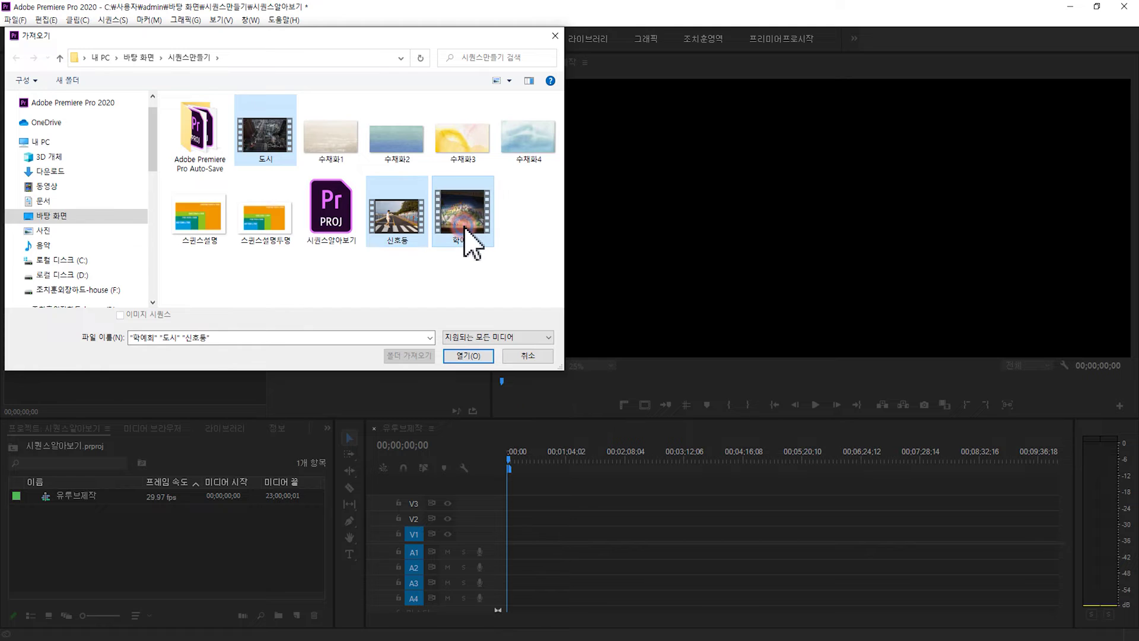
pyautogui.click(468, 355)
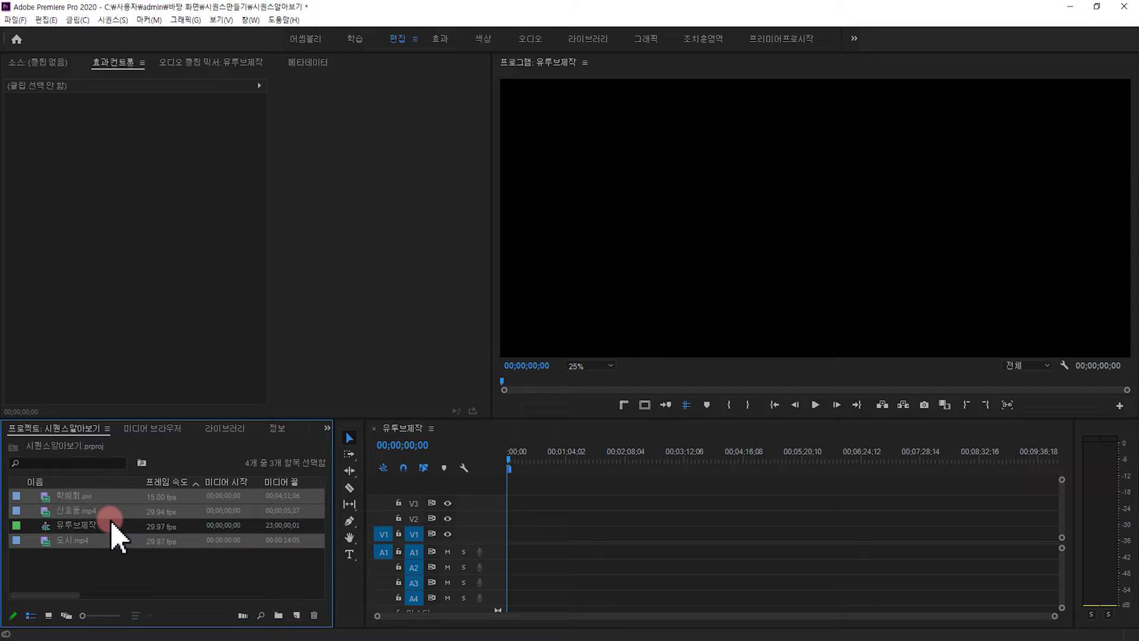
pyautogui.click(141, 580)
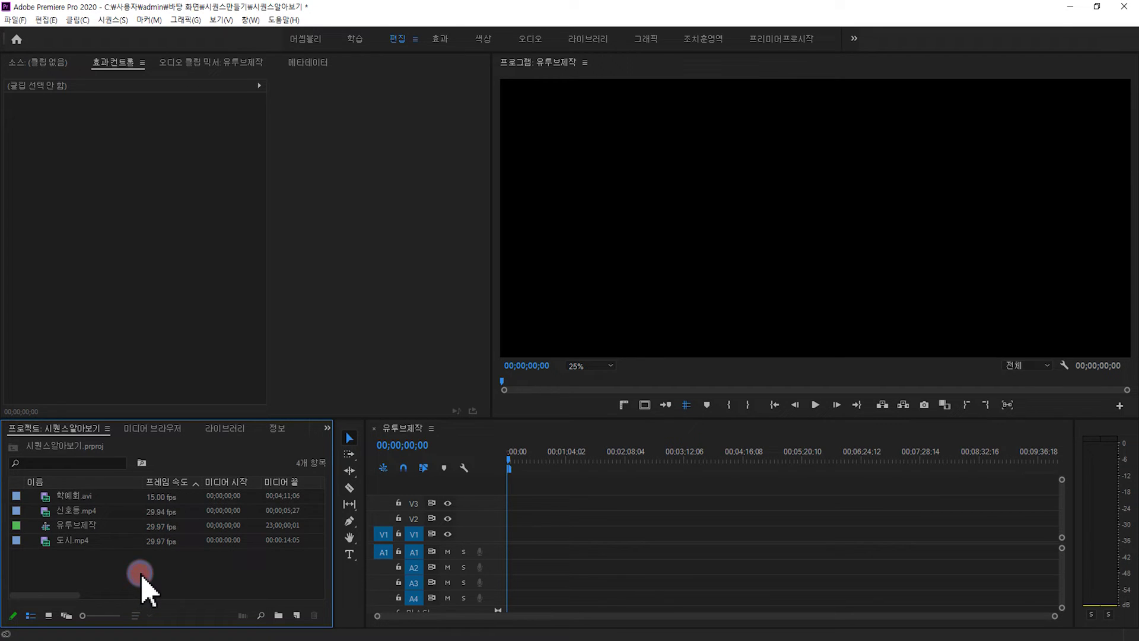
# Compare the sequence and clip icons of the project items in thumbnail view and list view.
pyautogui.click(49, 616)
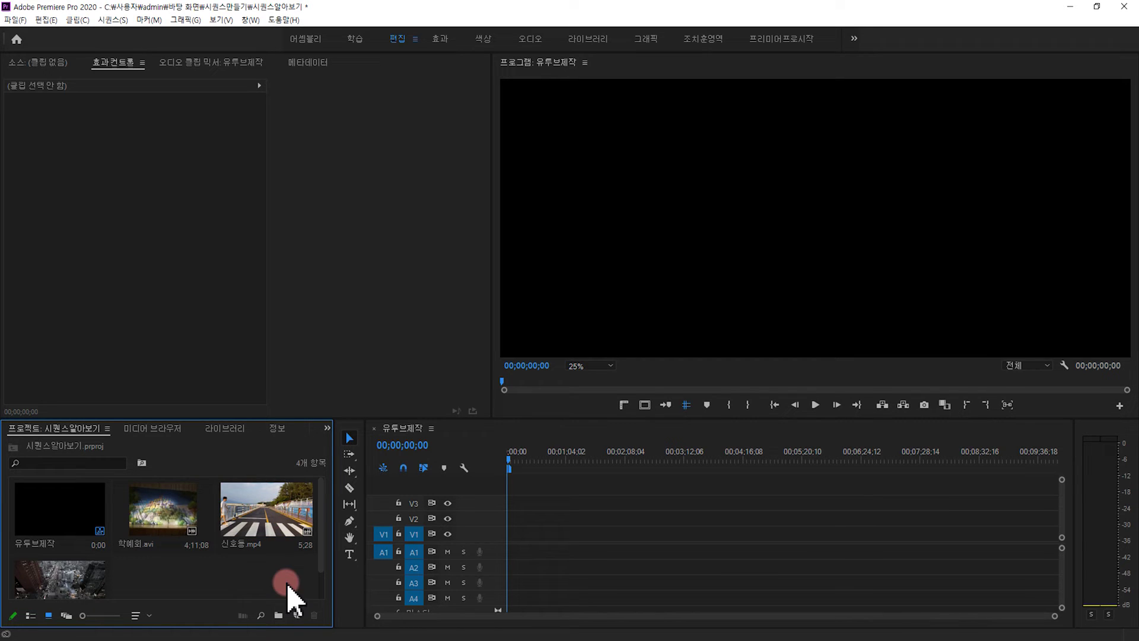
pyautogui.click(31, 615)
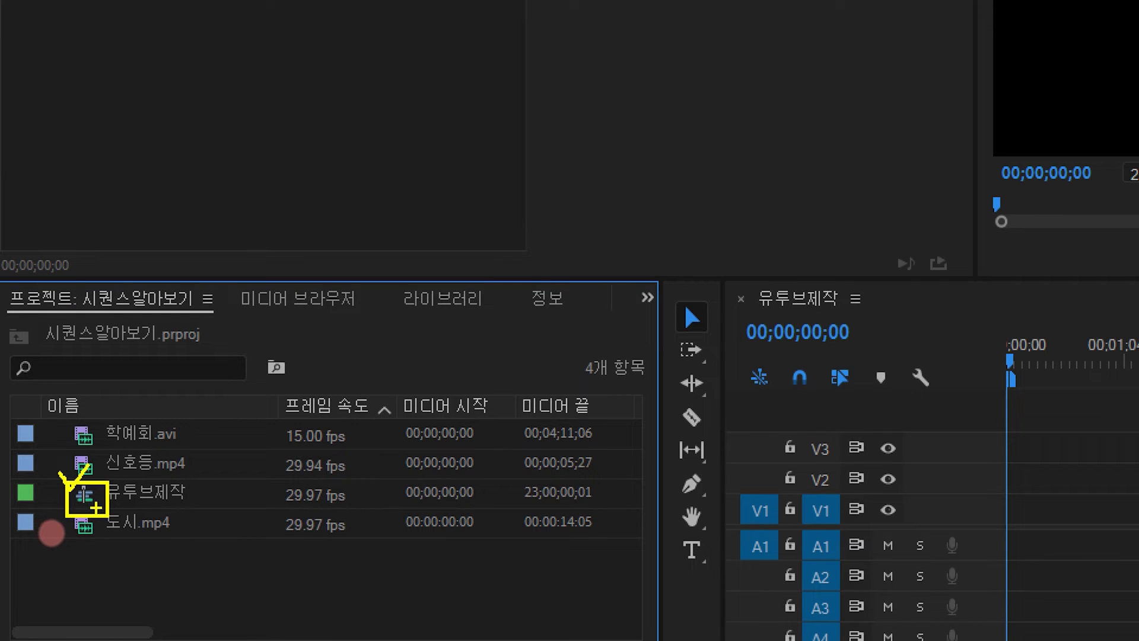
pyautogui.moveTo(53, 427)
pyautogui.mouseDown()
pyautogui.moveTo(90, 461)
pyautogui.moveTo(106, 433)
pyautogui.moveTo(58, 412)
pyautogui.moveTo(37, 447)
pyautogui.mouseUp()
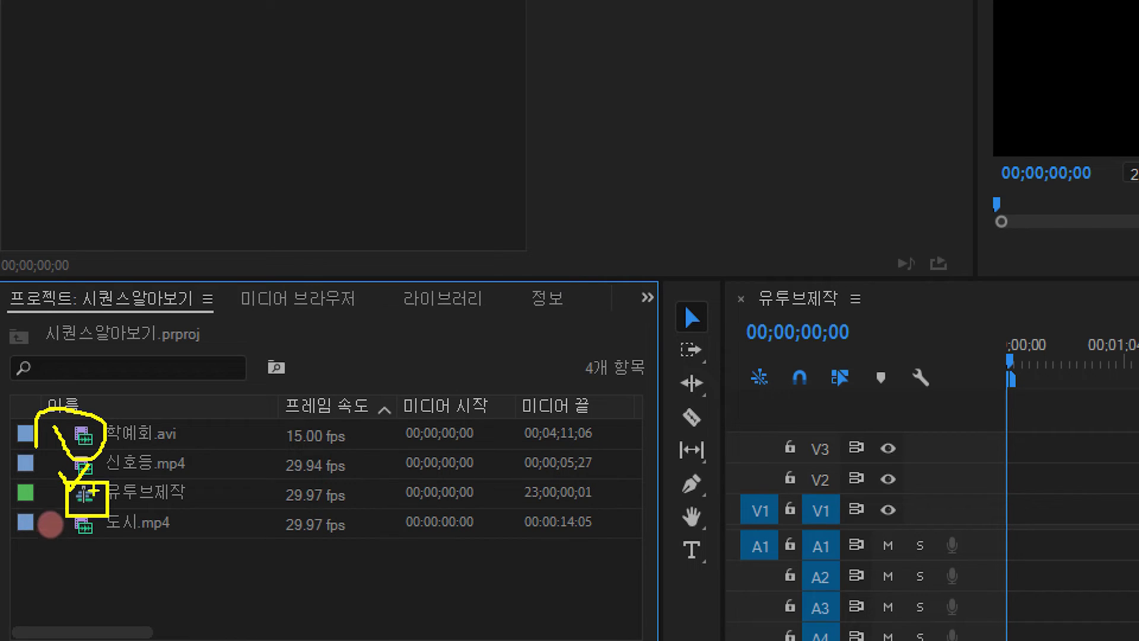
pyautogui.press('Escape')
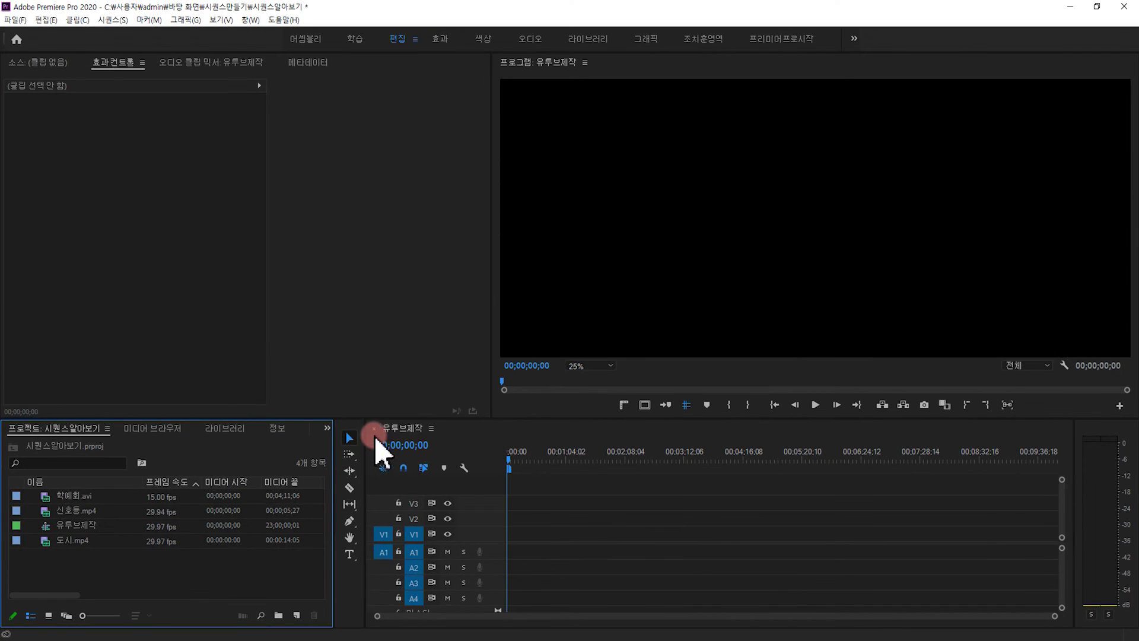
# Place 도시.mp4 and 신호등.mp4 one after the other on track V1 of the 유투브제작 sequence.
pyautogui.click(402, 432)
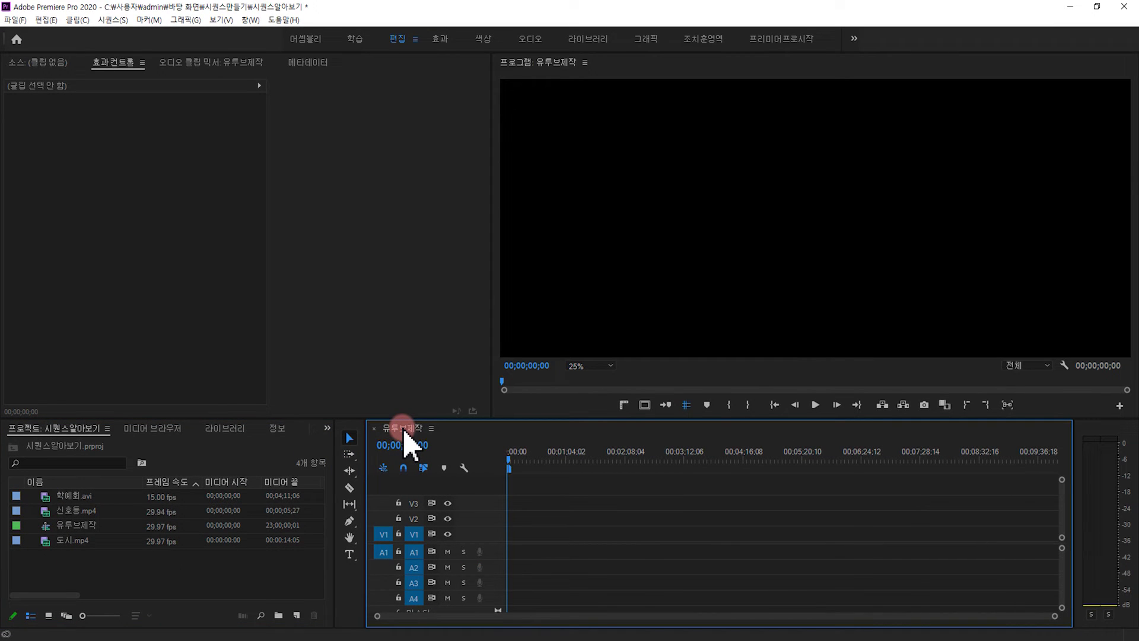
pyautogui.click(74, 540)
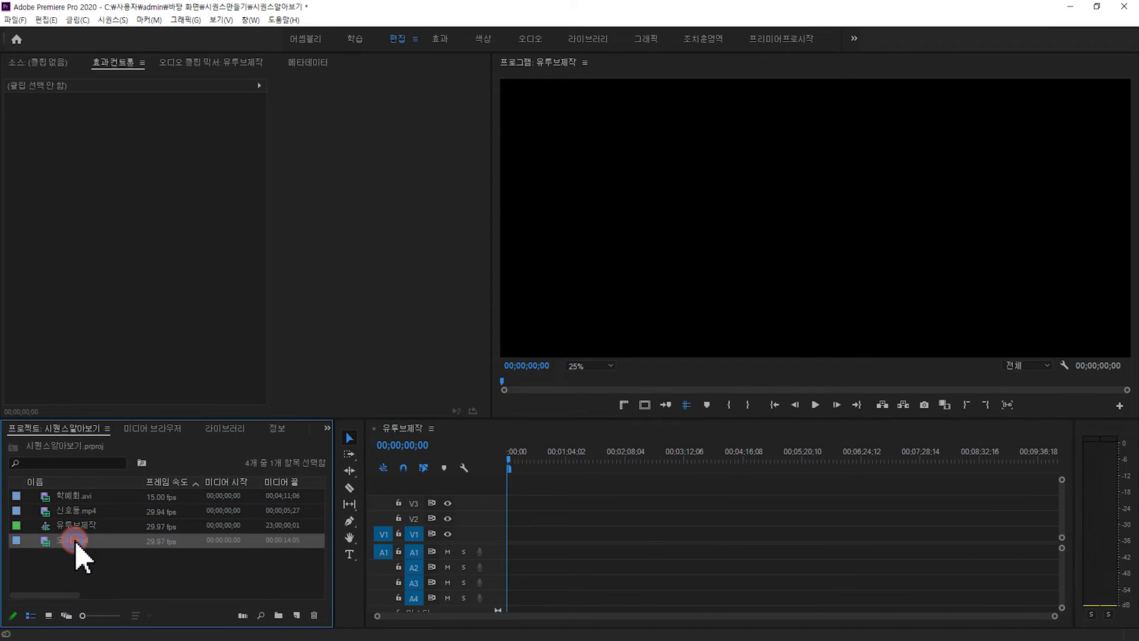
pyautogui.moveTo(80, 543); pyautogui.dragTo(496, 541)
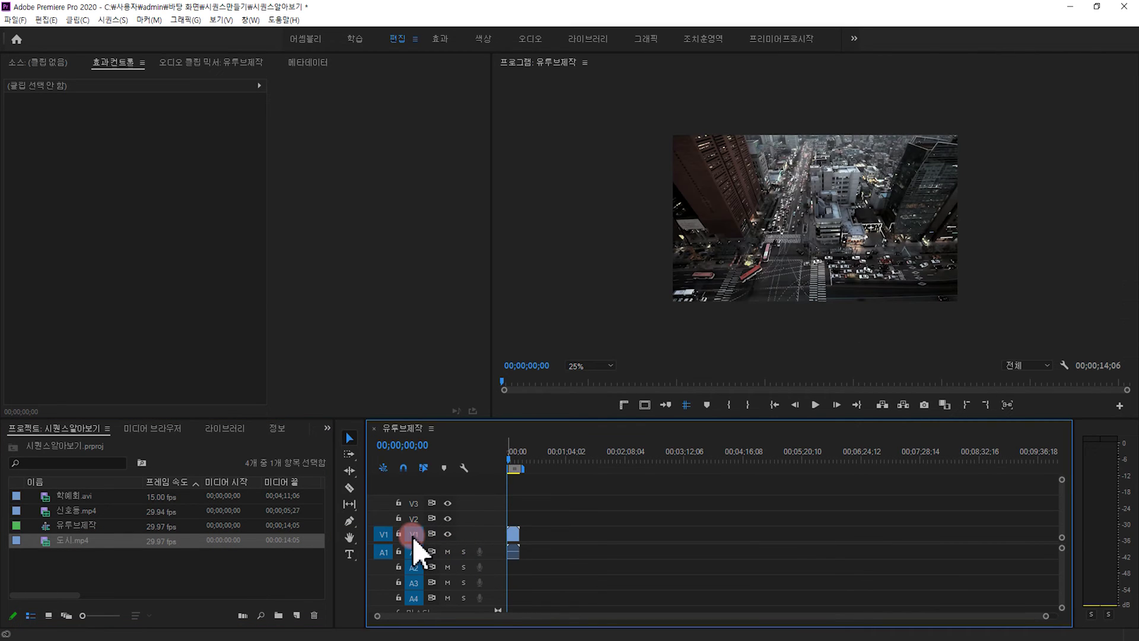
pyautogui.moveTo(83, 510); pyautogui.dragTo(493, 543)
pyautogui.press('=')
pyautogui.press('=')
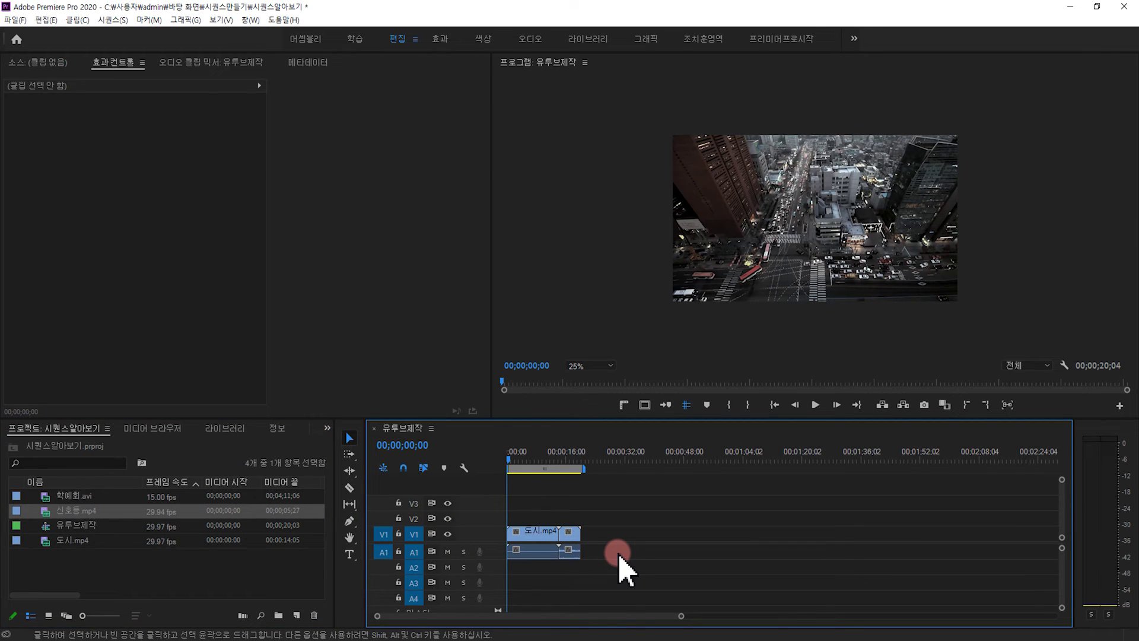
# Examine the two clips on the timeline at several zoom levels.
pyautogui.press('-')
pyautogui.press('-')
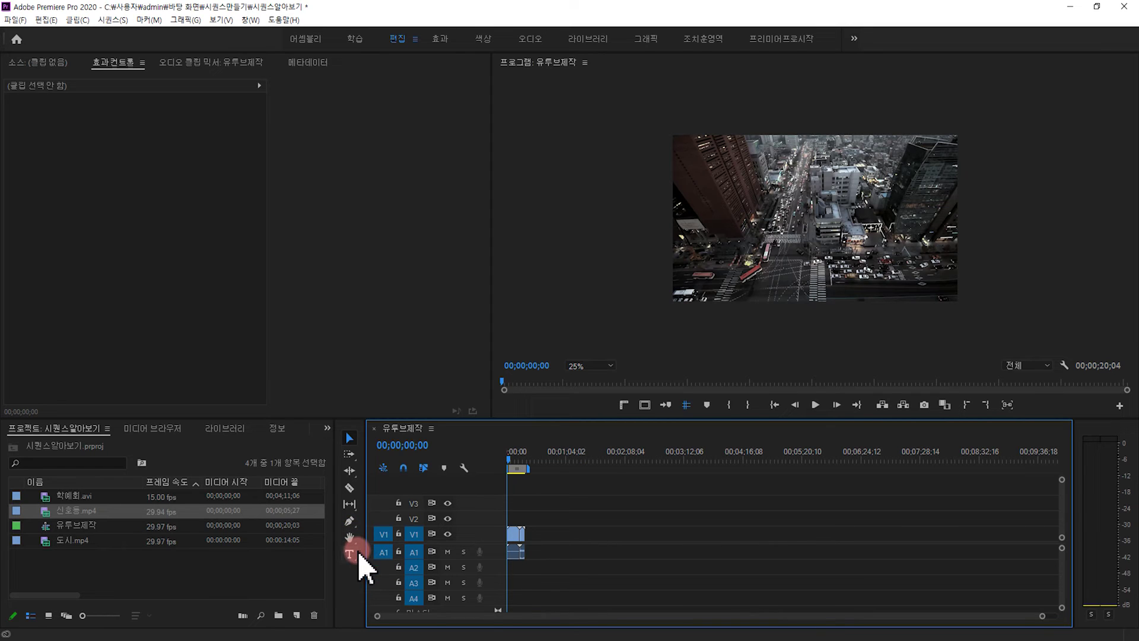
pyautogui.press('=')
pyautogui.press('=')
pyautogui.press('=')
pyautogui.press('=')
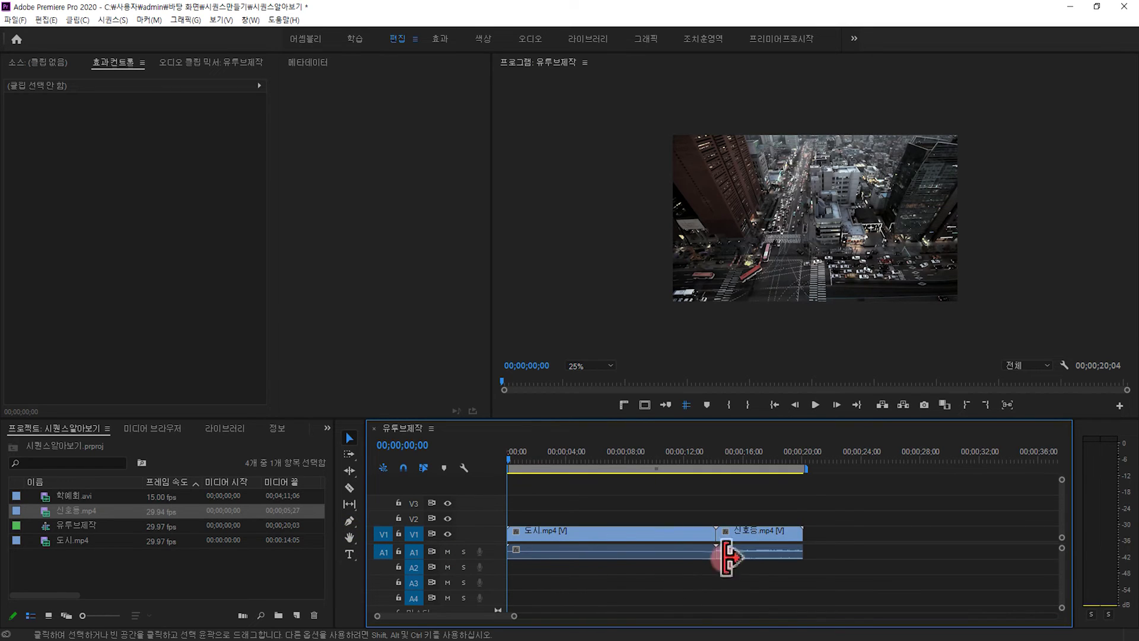
pyautogui.press('=')
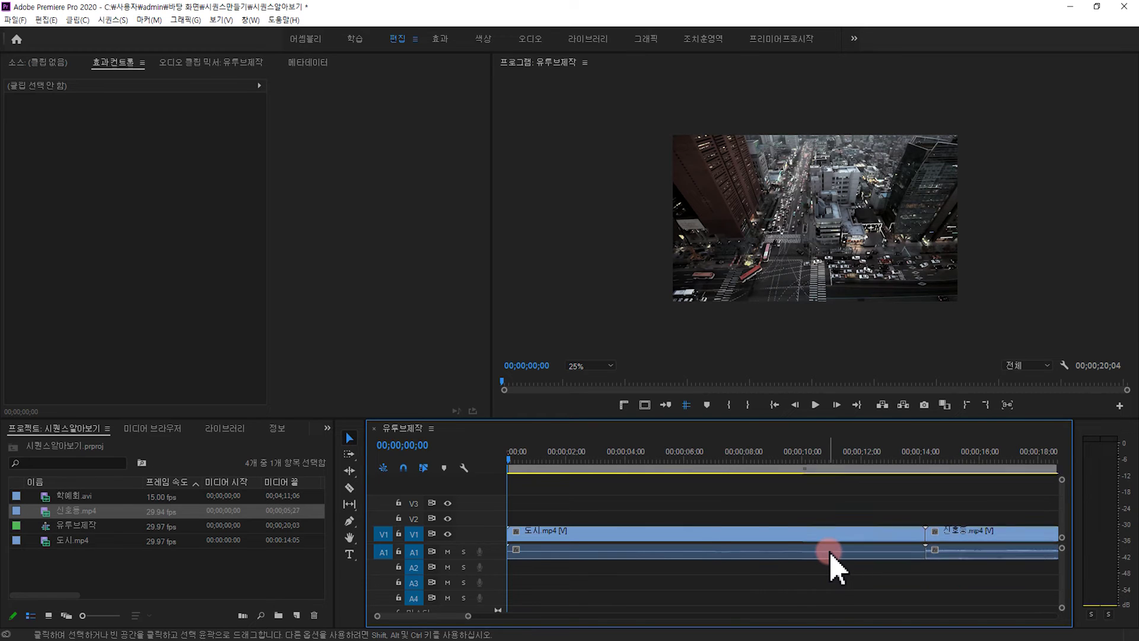
pyautogui.press('-')
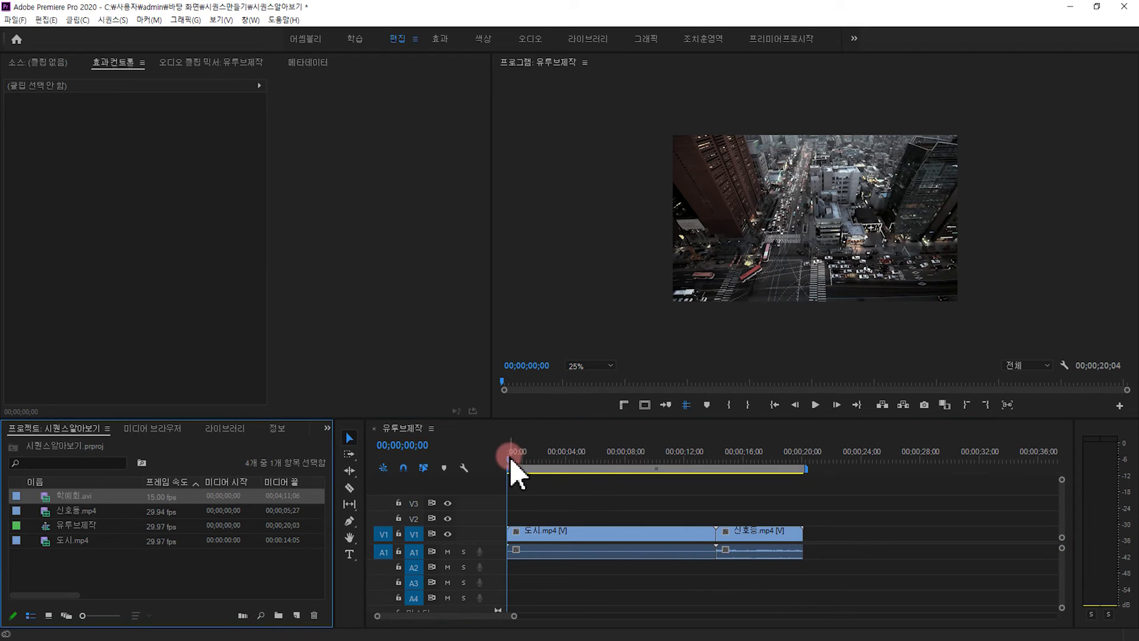
# Clear the timeline and place 학예회.avi at the start of track V1, keeping the existing sequence settings.
pyautogui.moveTo(511, 455); pyautogui.dragTo(473, 495)
pyautogui.click(231, 557)
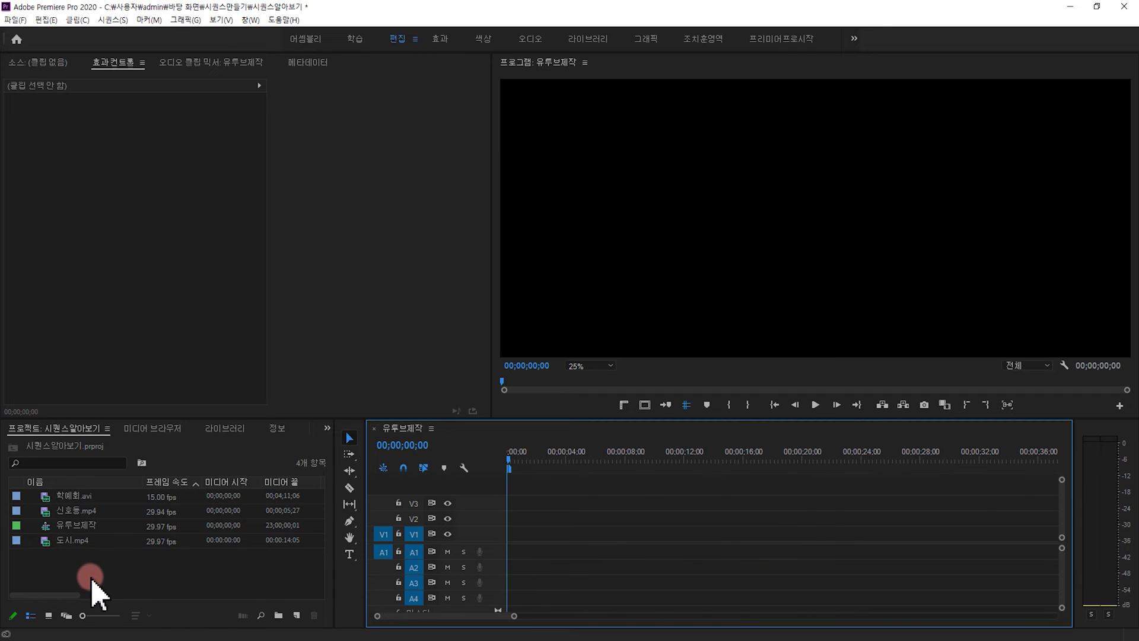
pyautogui.click(71, 496)
pyautogui.moveTo(73, 499); pyautogui.dragTo(569, 569)
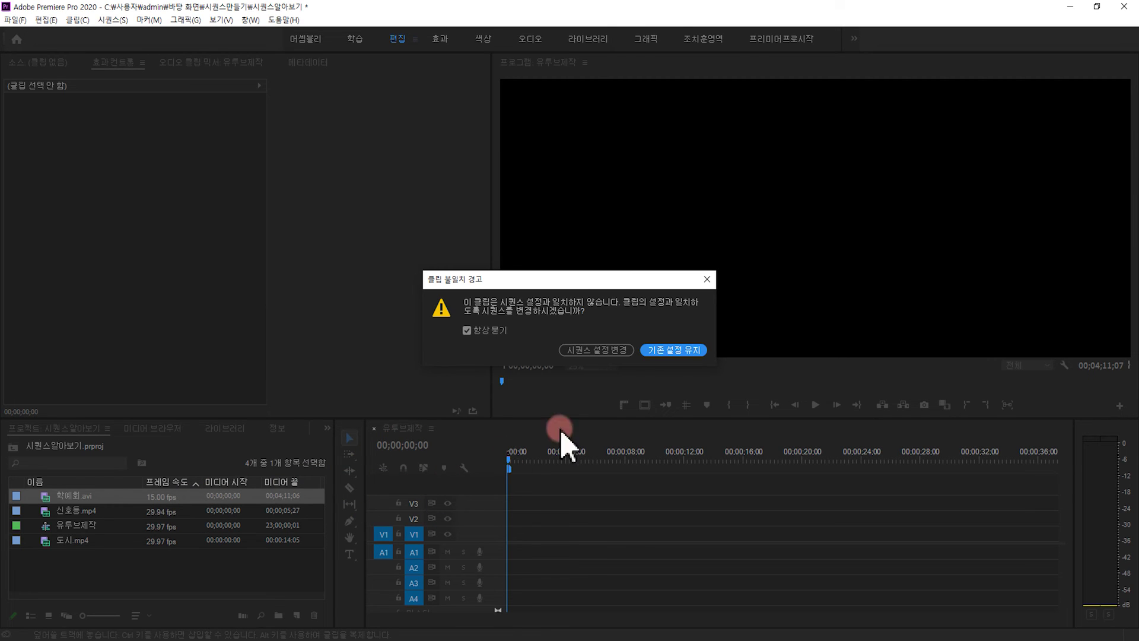
pyautogui.click(675, 351)
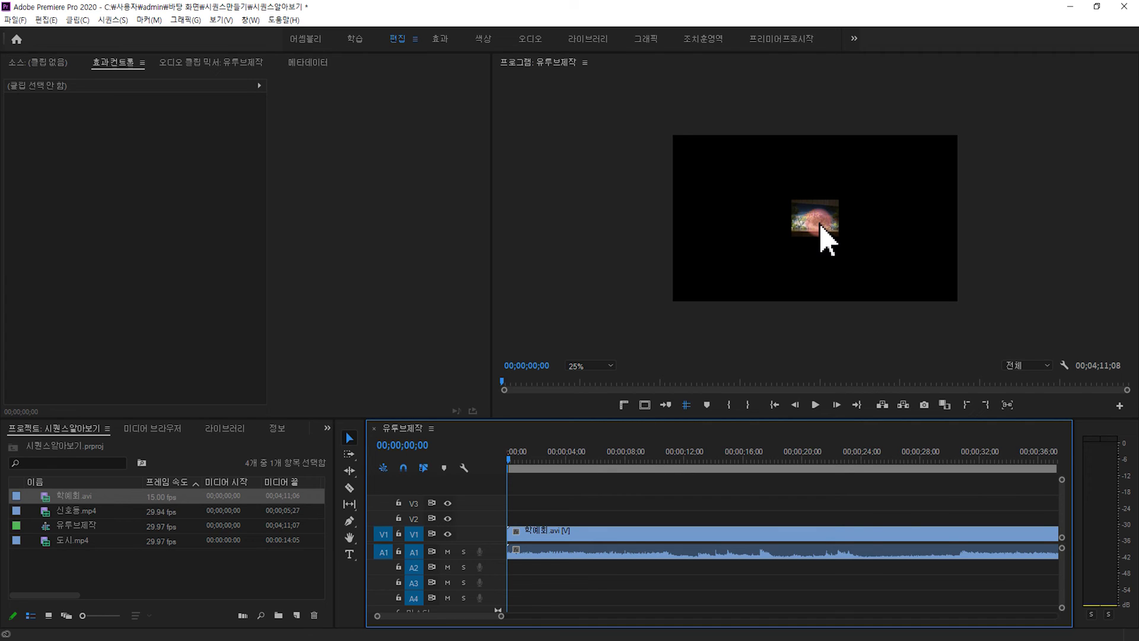
pyautogui.press('-')
pyautogui.press('-')
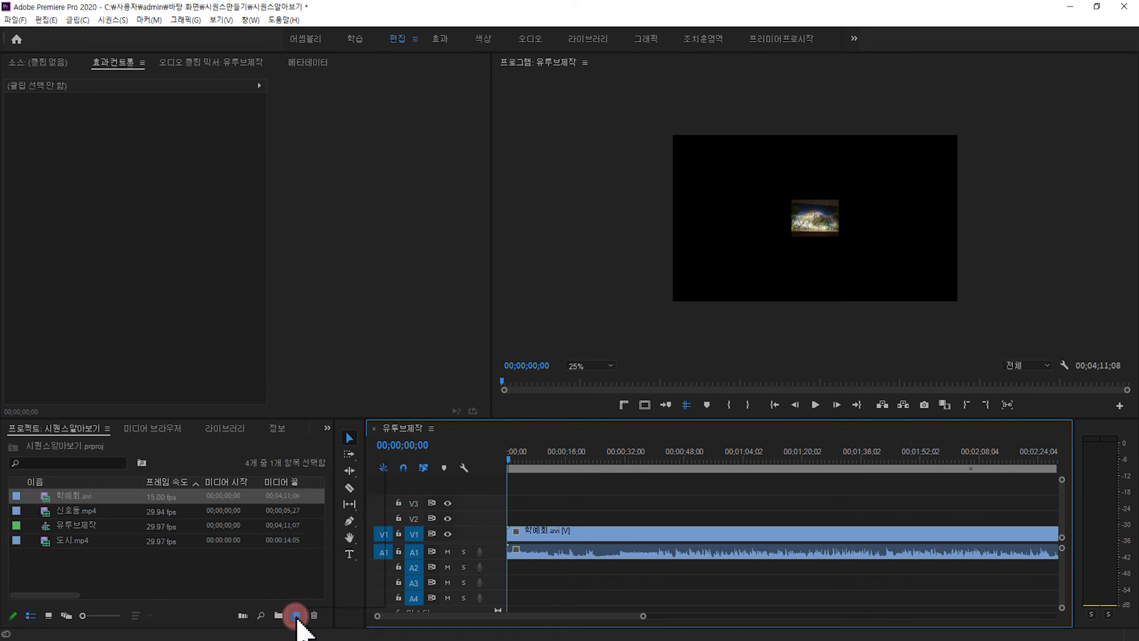
# Create a new sequence named 여행블로그 from the custom preset 유투브용 1920 1080.
pyautogui.click(296, 615)
pyautogui.click(333, 465)
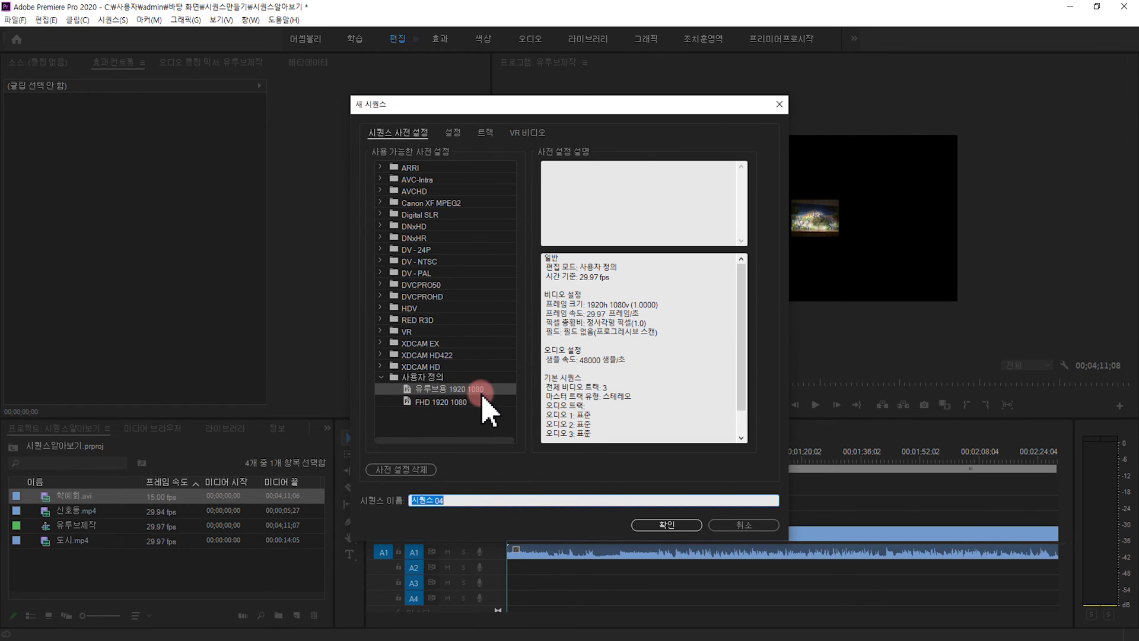
pyautogui.click(433, 392)
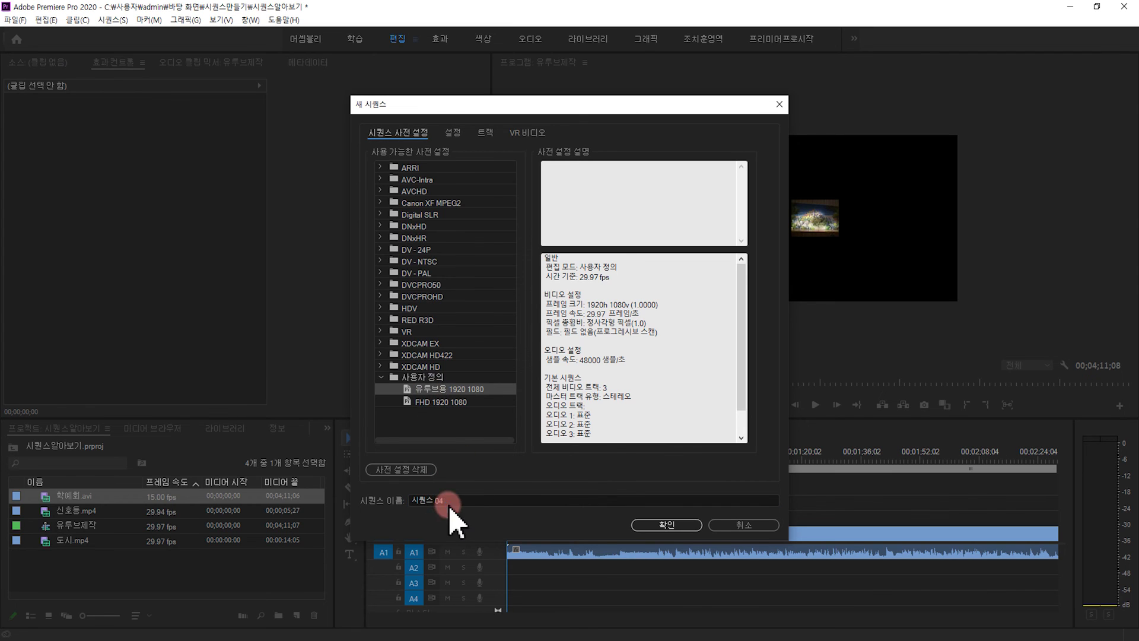
pyautogui.moveTo(450, 500); pyautogui.dragTo(394, 500)
pyautogui.write('여행블로')
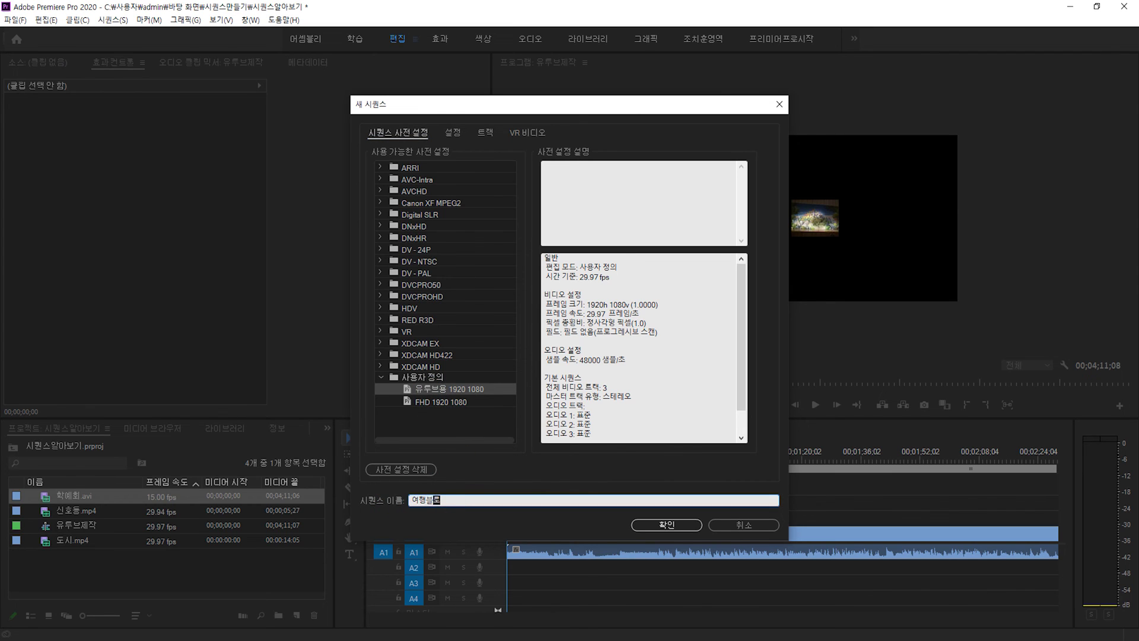
pyautogui.write('그')
pyautogui.click(667, 525)
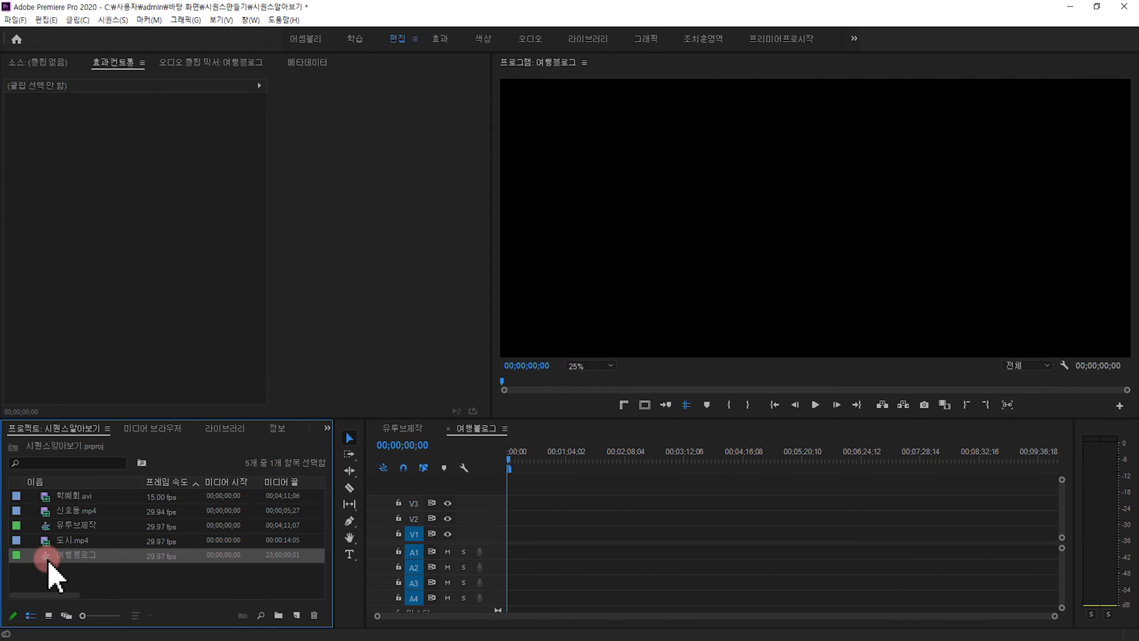
pyautogui.click(520, 574)
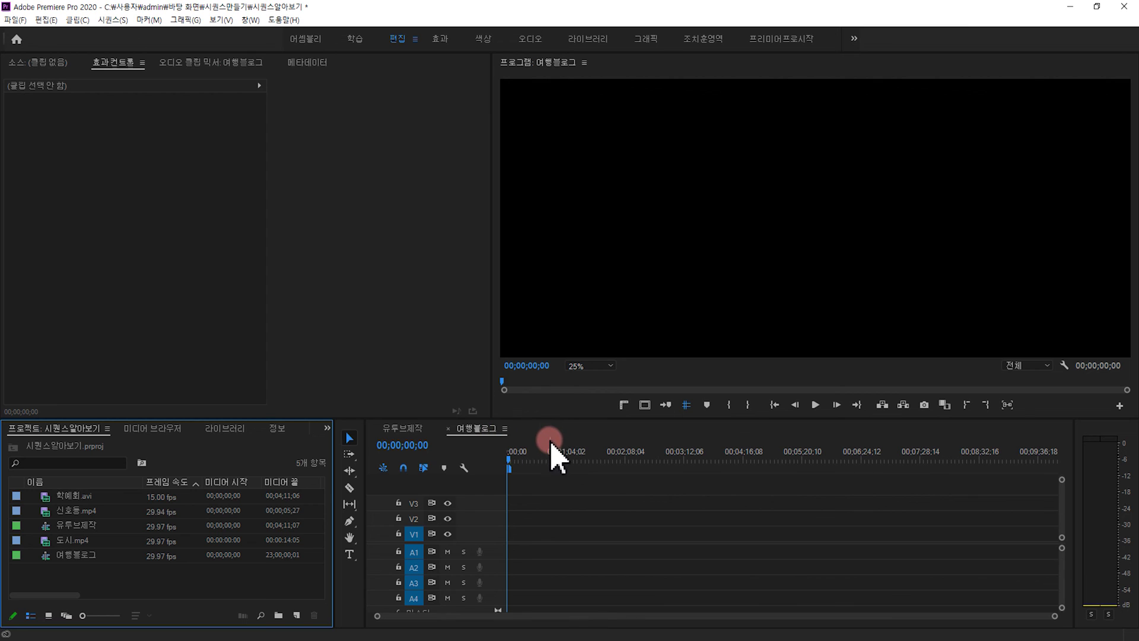
# Create another sequence from the custom preset 유투브용 1920 1080, keeping the default sequence name.
pyautogui.click(297, 616)
pyautogui.click(336, 465)
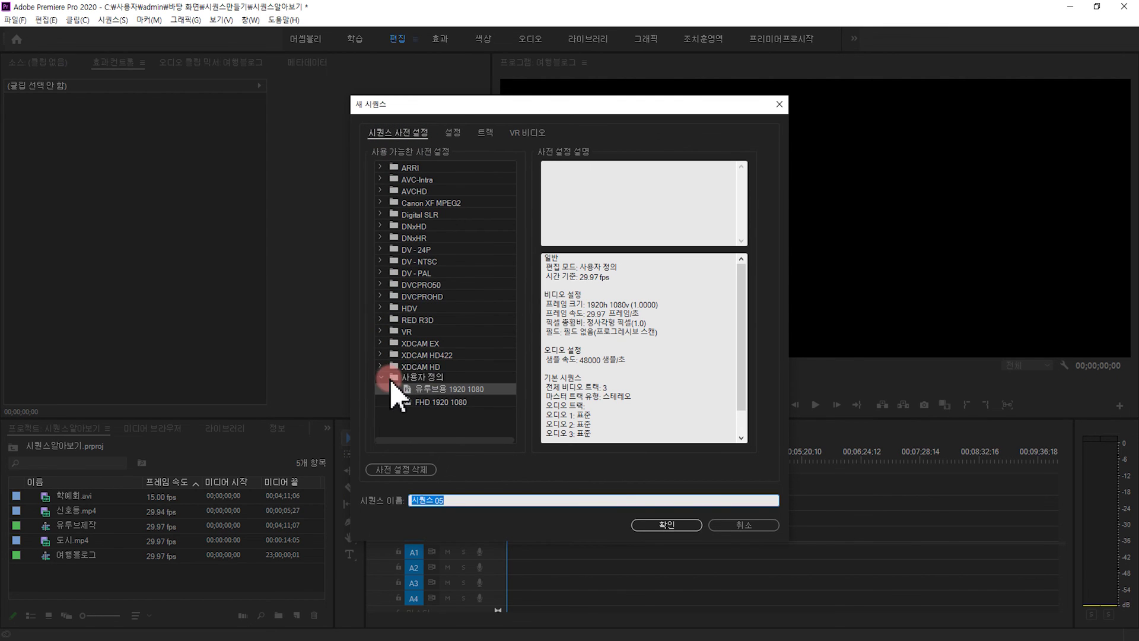
pyautogui.click(407, 389)
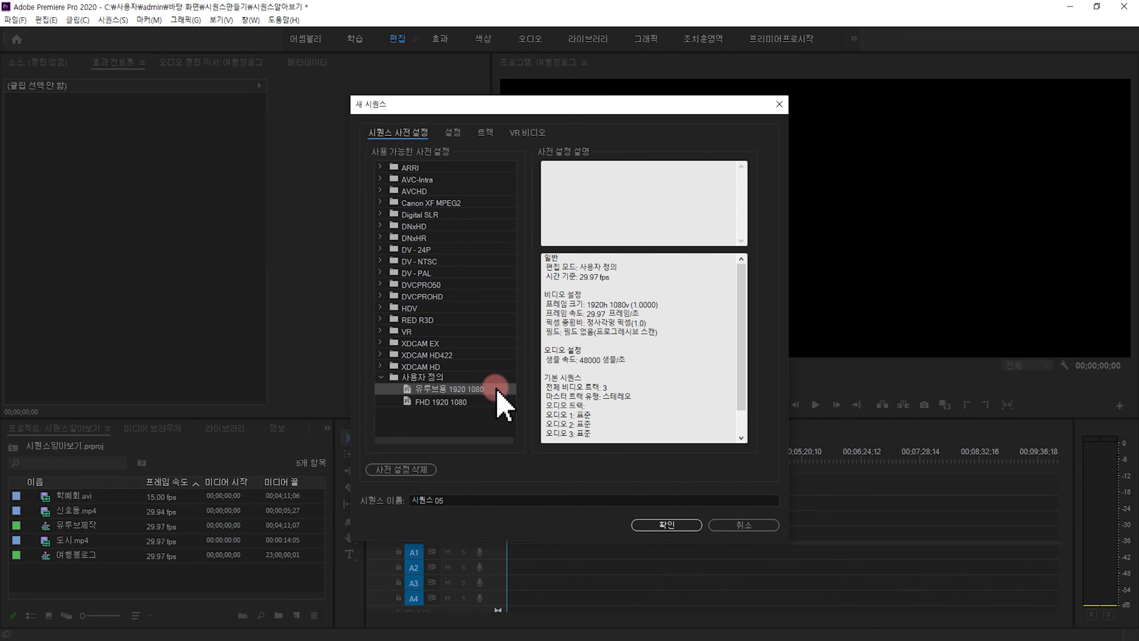
pyautogui.click(668, 525)
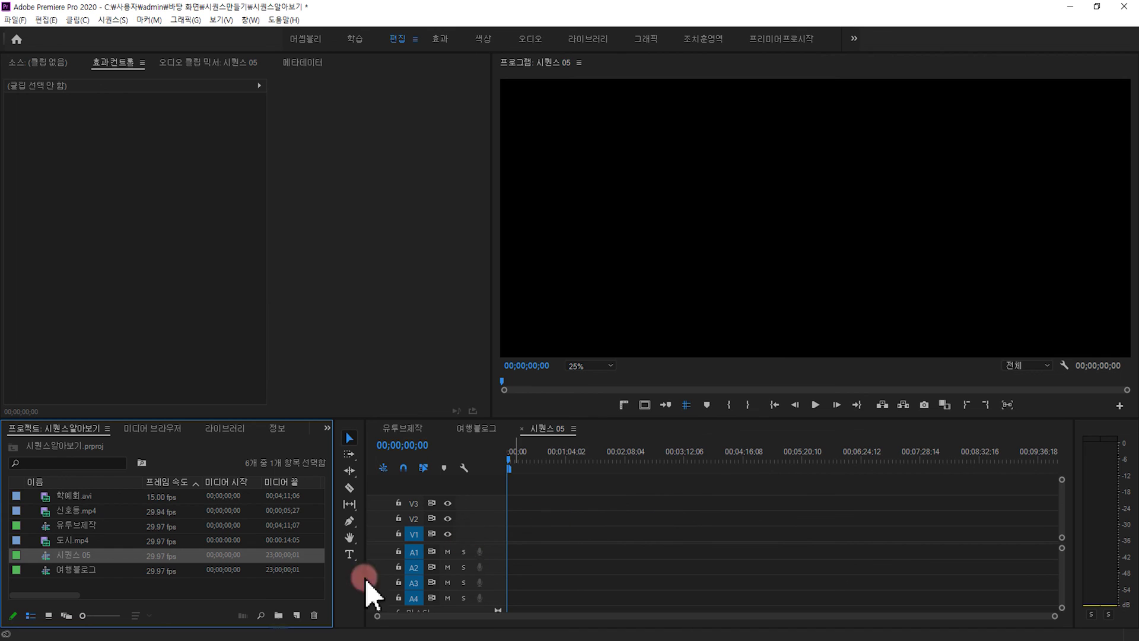
pyautogui.moveTo(70, 560); pyautogui.dragTo(554, 435)
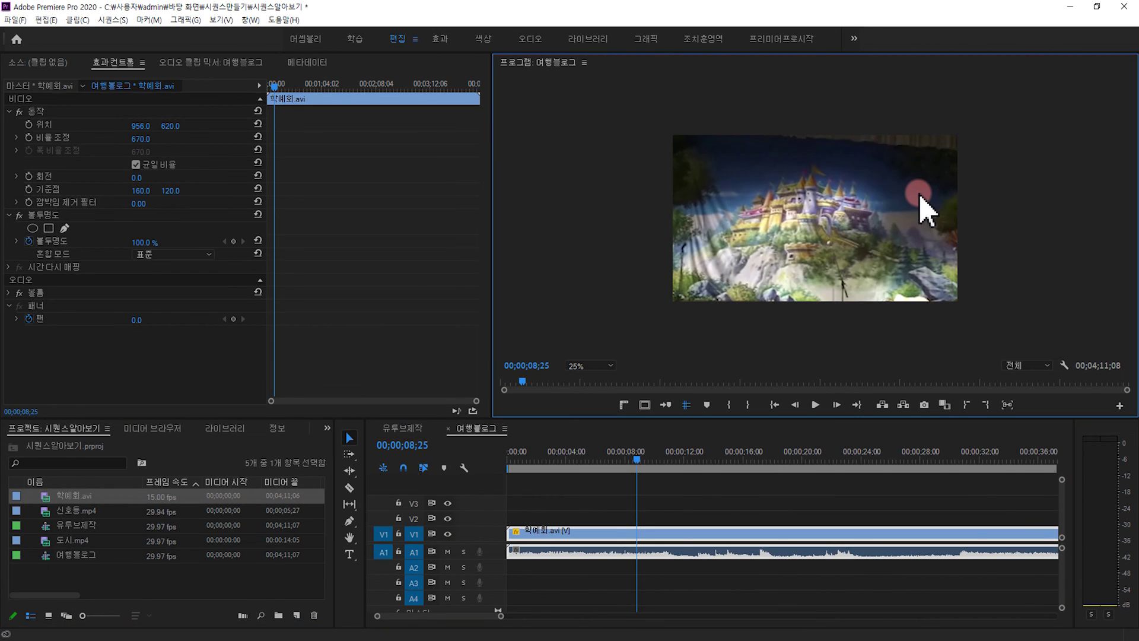